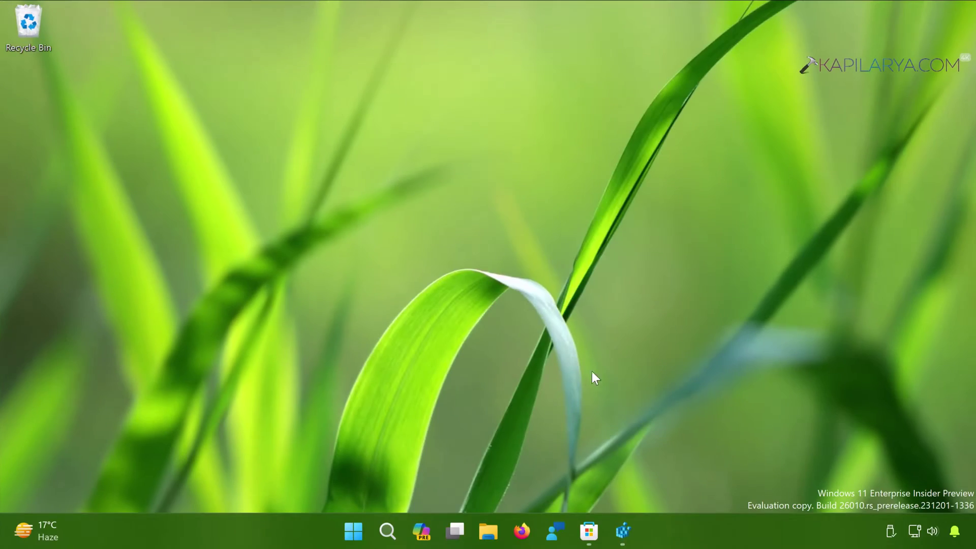
- Launch Microsoft Store, check its blocked error code and CV lines, then close it
left_click(589, 534)
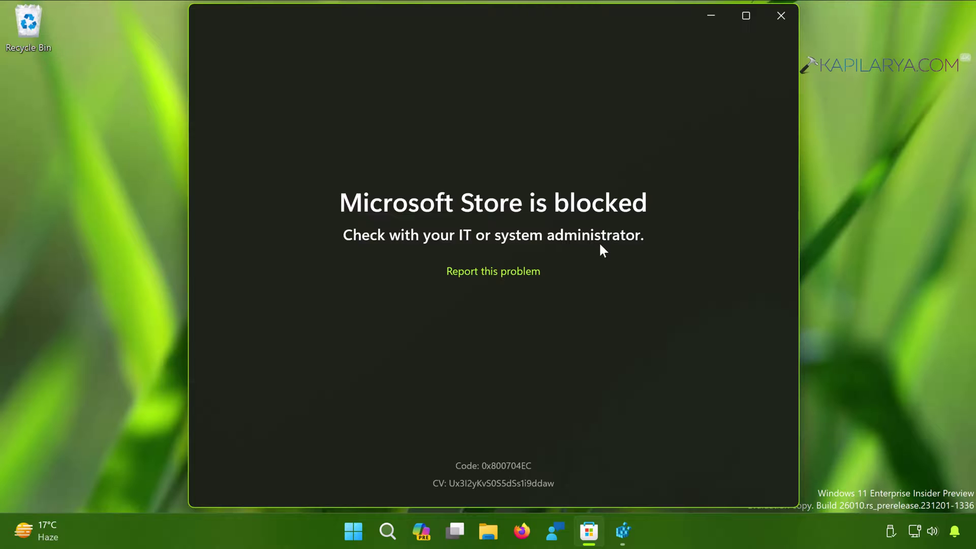
left_click_drag(456, 464, 533, 457)
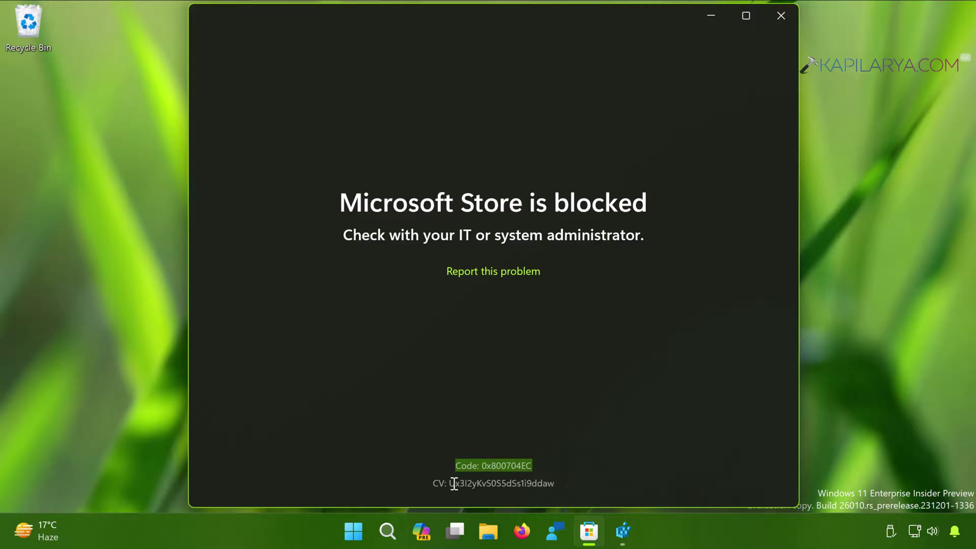
left_click(436, 486)
left_click_drag(436, 486, 557, 482)
left_click(486, 331)
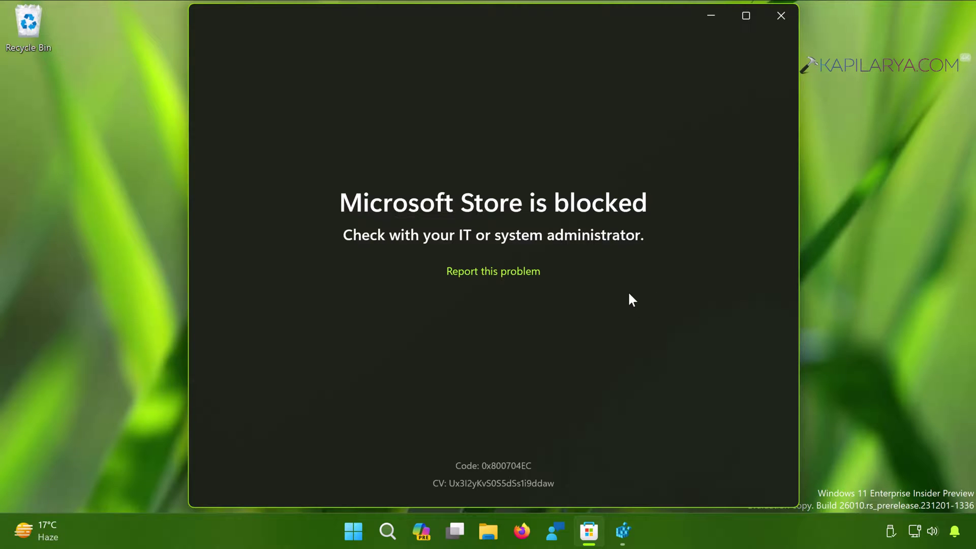
left_click(769, 17)
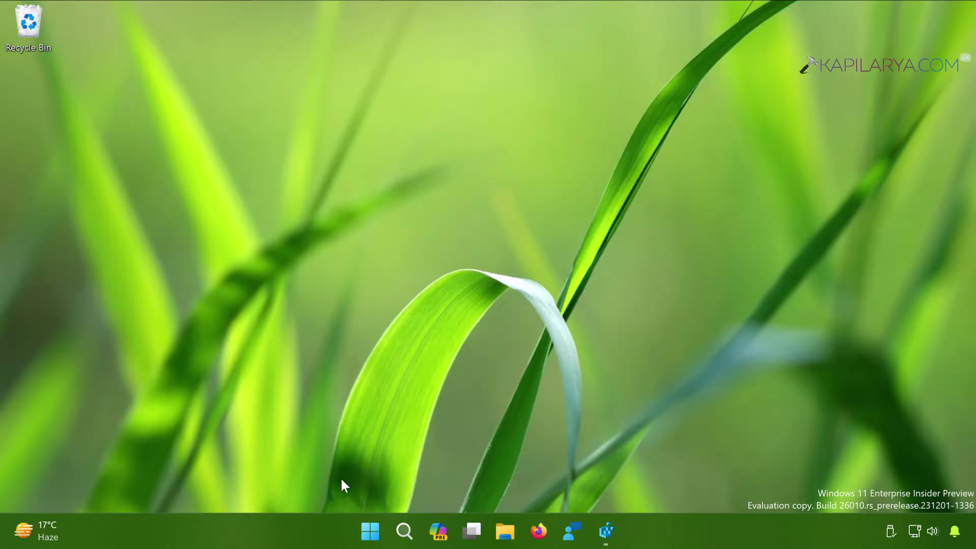
- Run secpol.msc from the Run dialog to open Local Security Policy
right_click(369, 538)
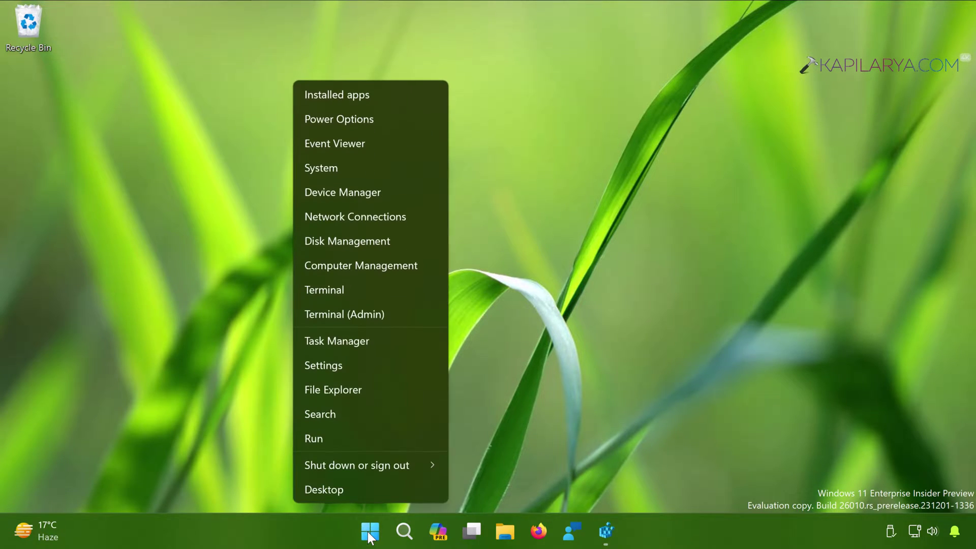
left_click(350, 445)
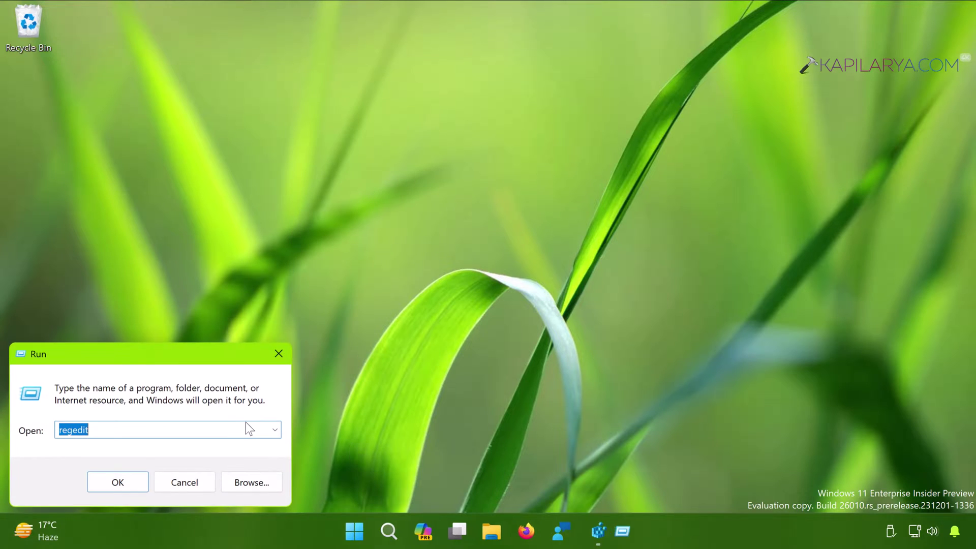
key("BackSpace")
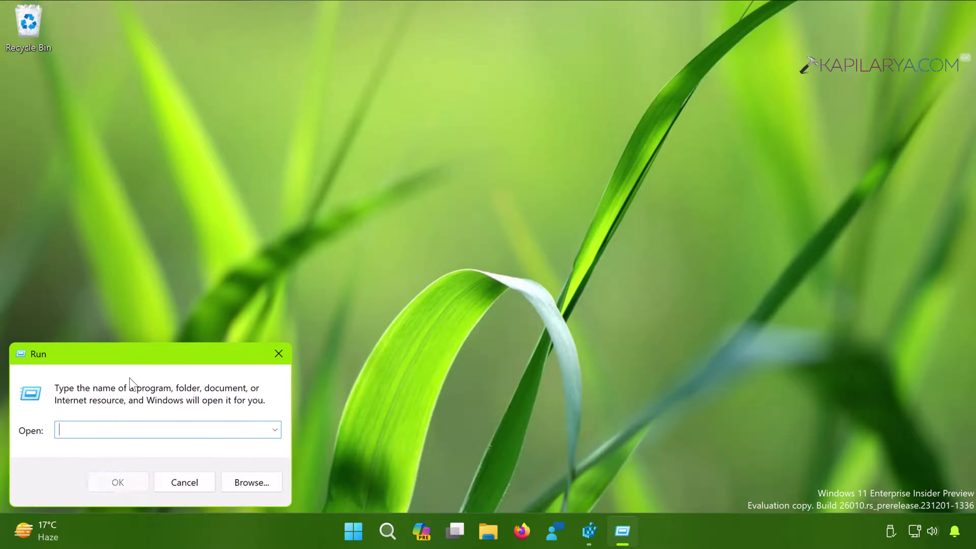
type("SE")
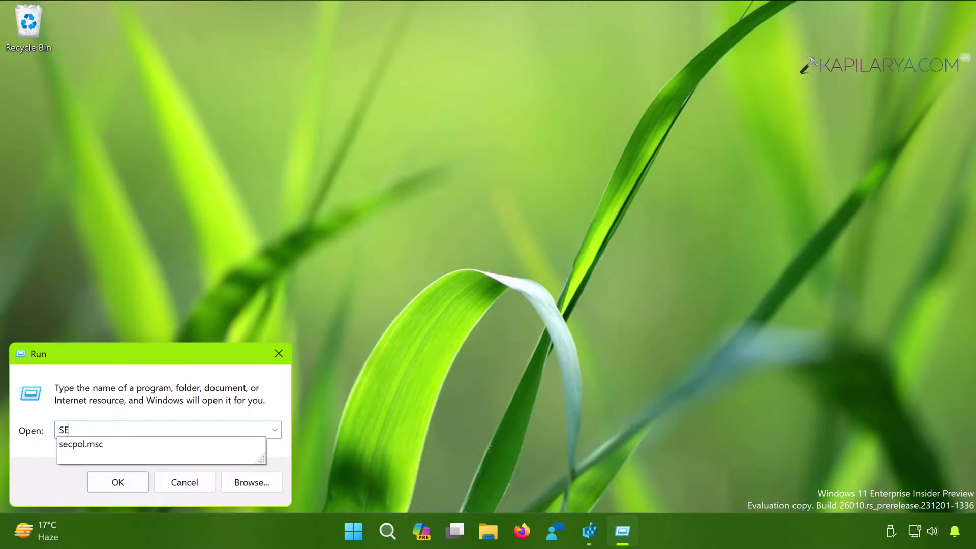
key("Down")
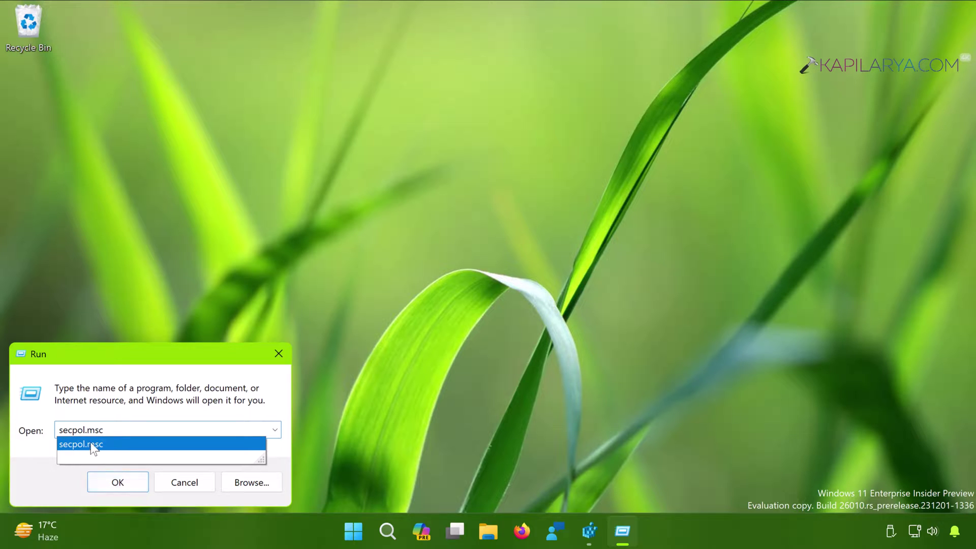
left_click(104, 480)
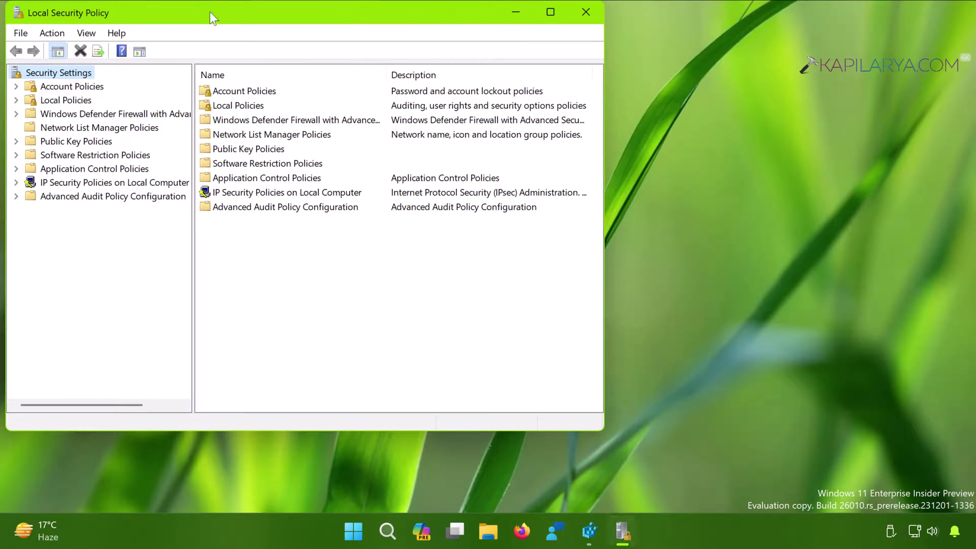
- Browse to AppLocker's Packaged app Rules and open the Microsoft.WindowsStore Deny rule
left_click_drag(300, 13, 455, 54)
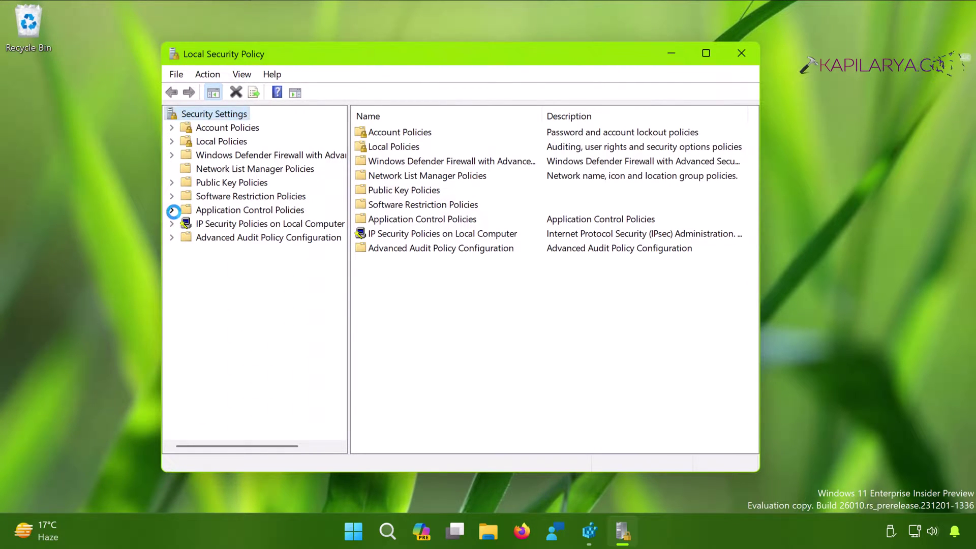
left_click(172, 211)
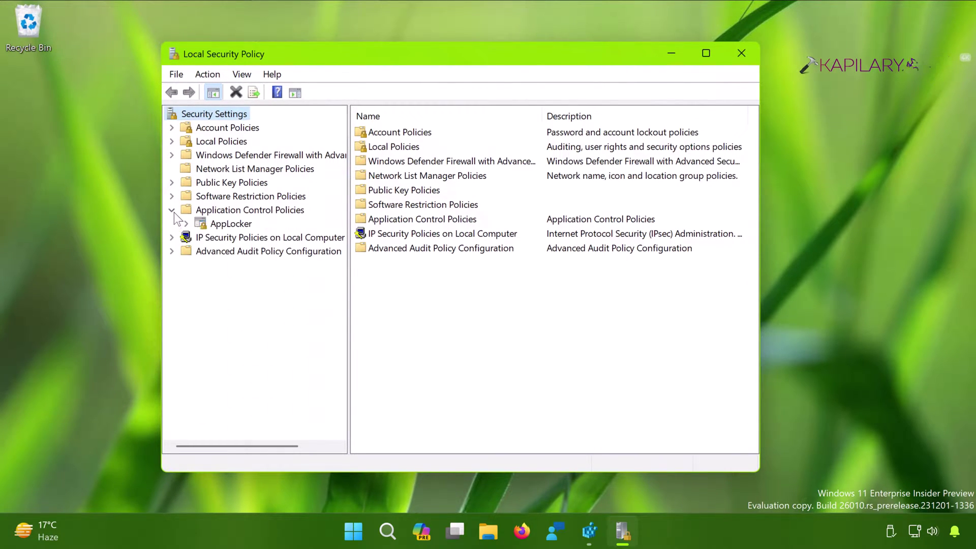
double_click(223, 224)
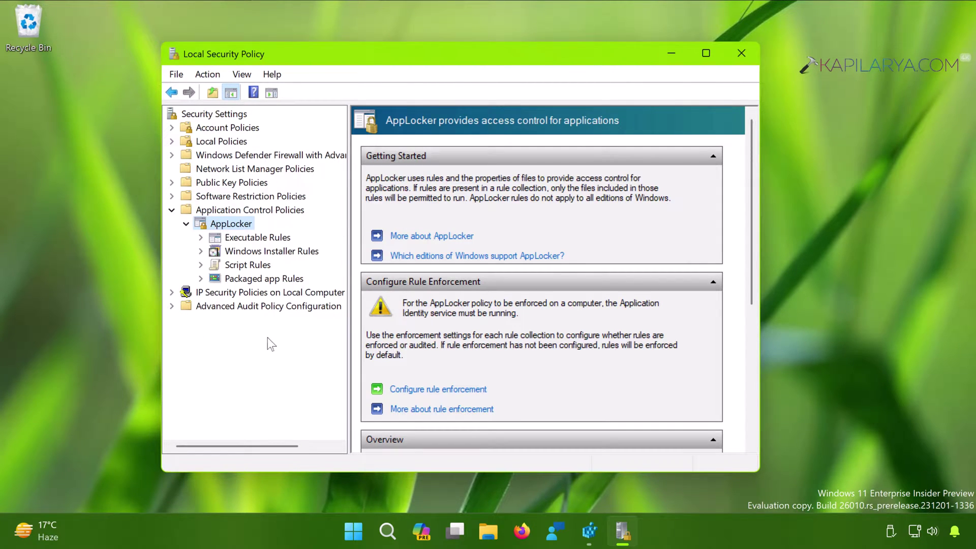
left_click(238, 279)
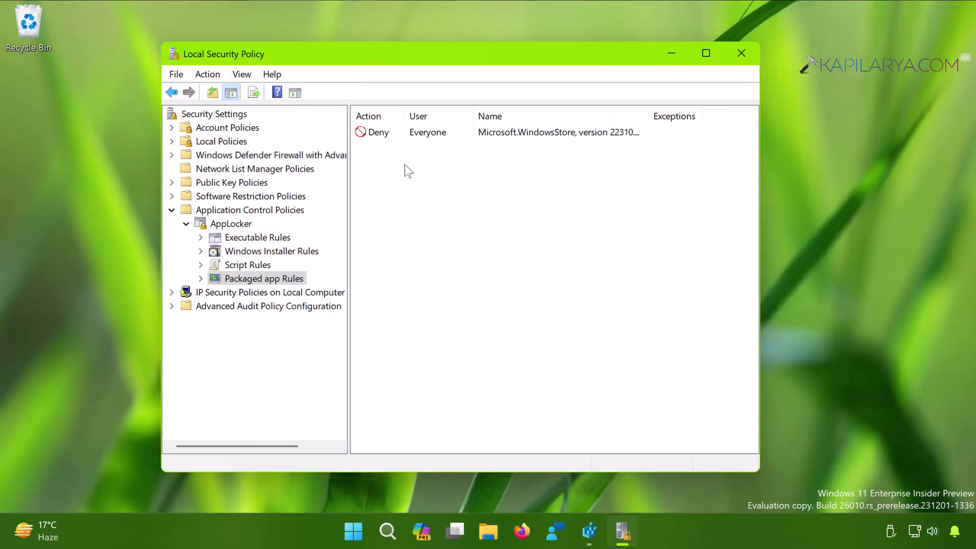
double_click(388, 135)
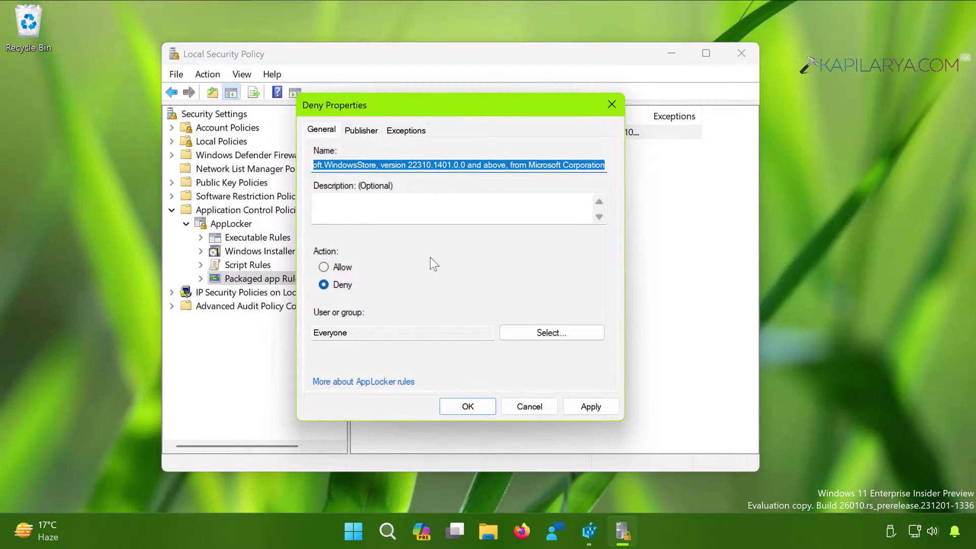
- Change the Microsoft.WindowsStore rule's action from Deny to Allow and apply it
left_click(326, 267)
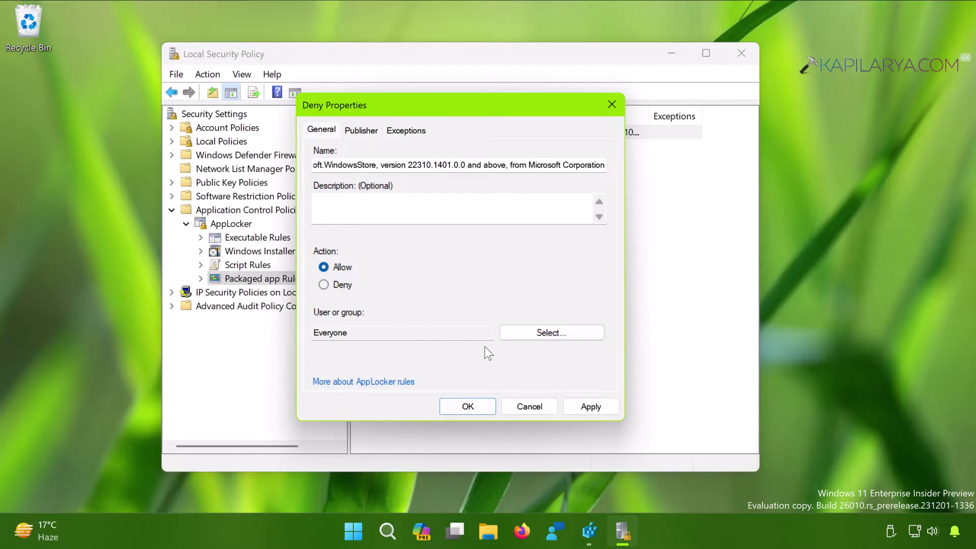
left_click(581, 407)
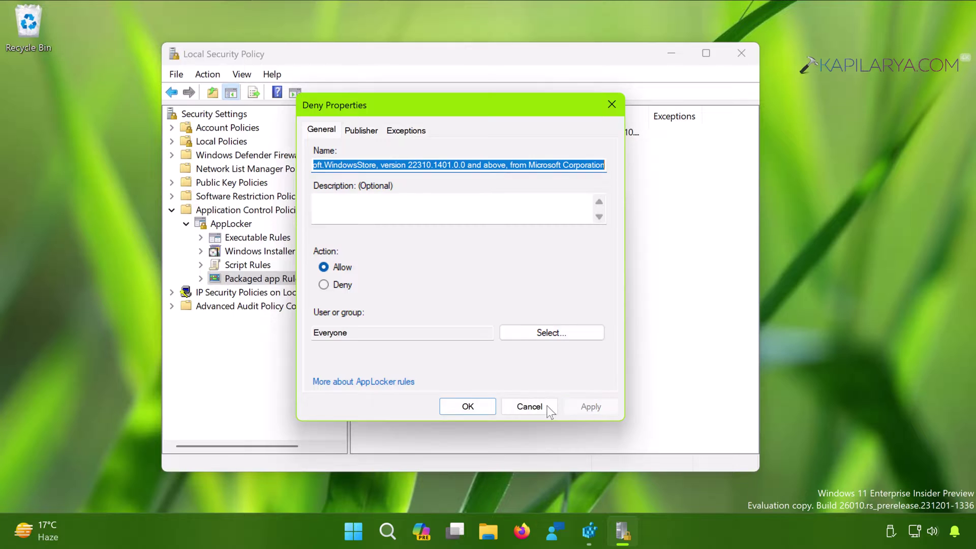
left_click(467, 407)
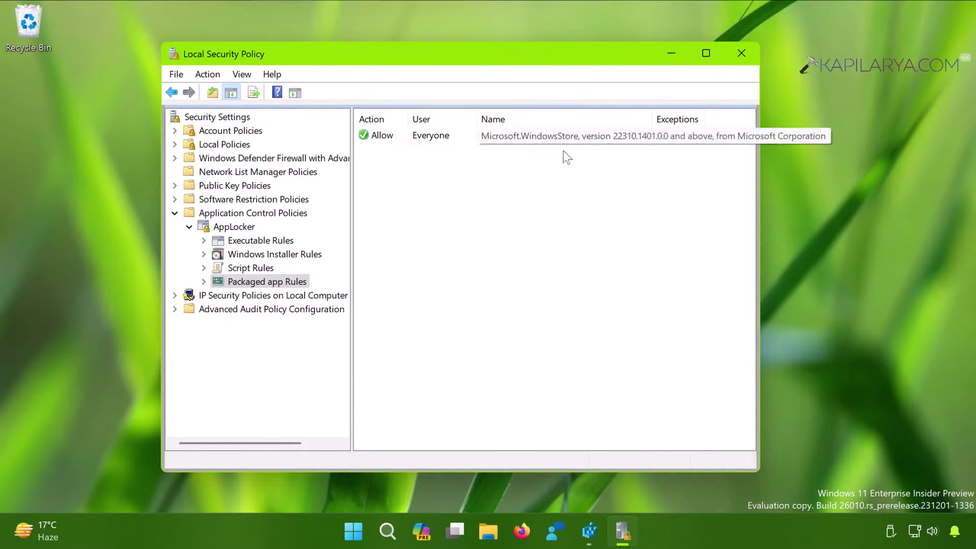
- Delete the Microsoft.WindowsStore packaged app rule and close Local Security Policy
left_click(386, 135)
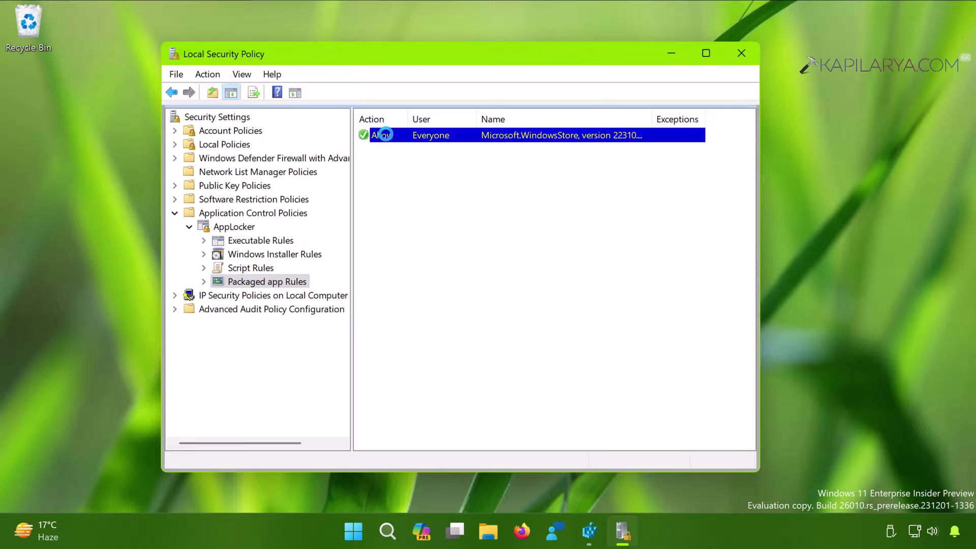
right_click(398, 140)
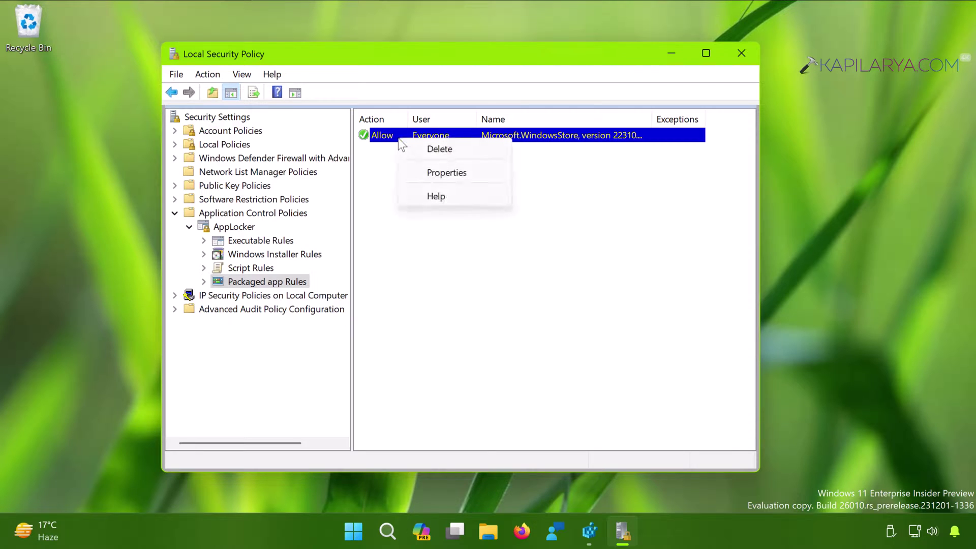
left_click(419, 147)
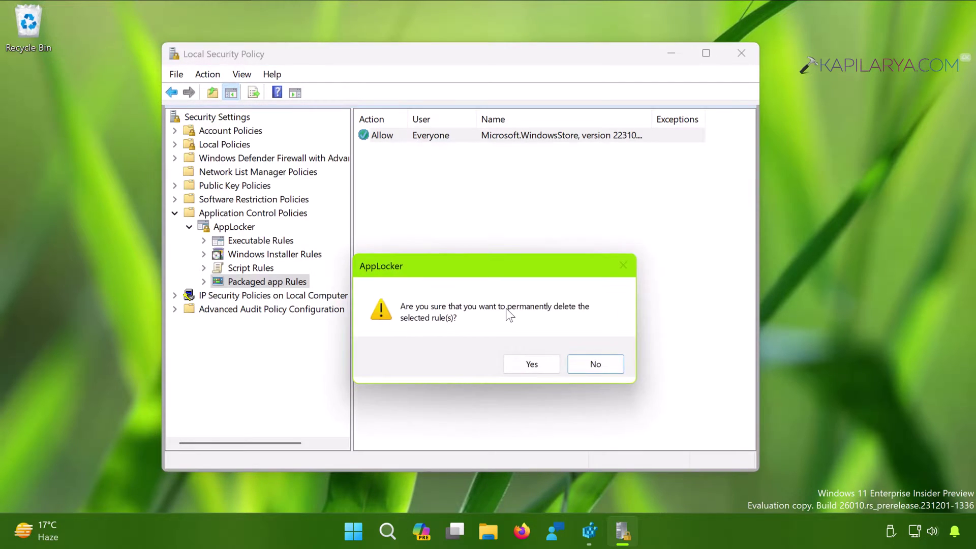
left_click(528, 363)
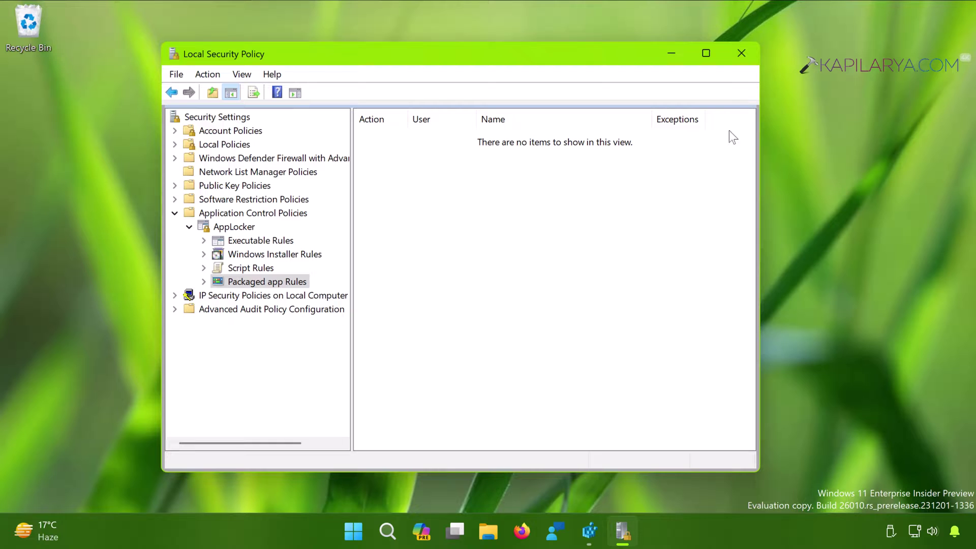
left_click(745, 60)
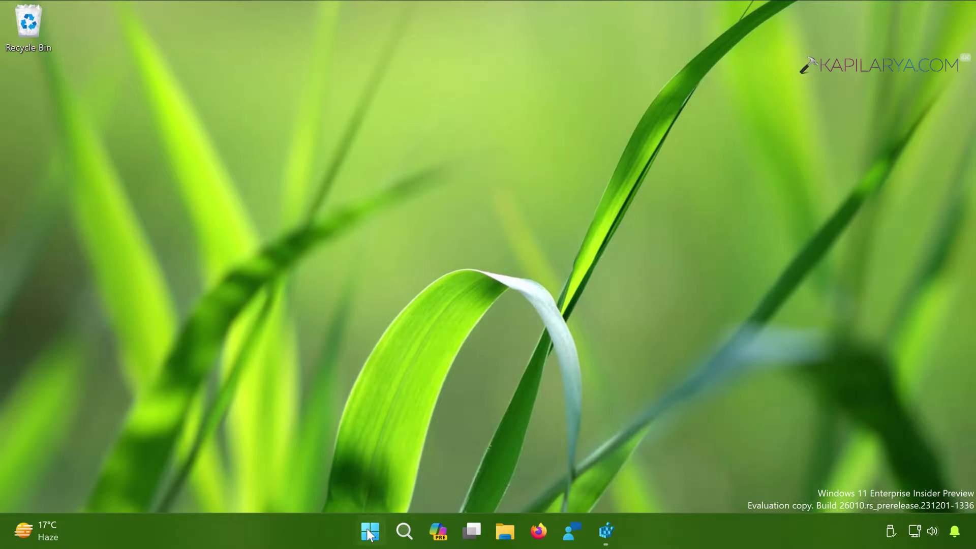
- Run gpedit.msc from the Run dialog to open the Local Group Policy Editor
right_click(370, 534)
left_click(360, 443)
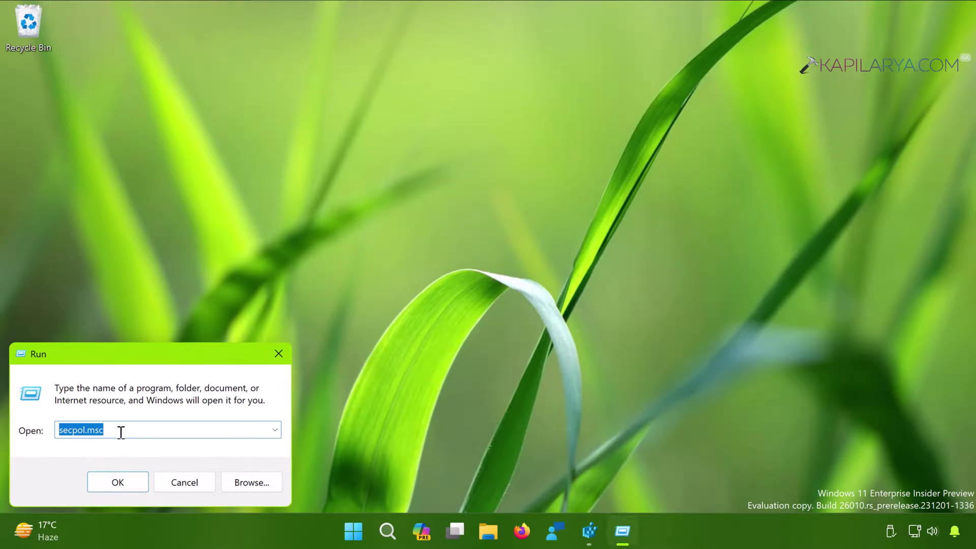
type("gped")
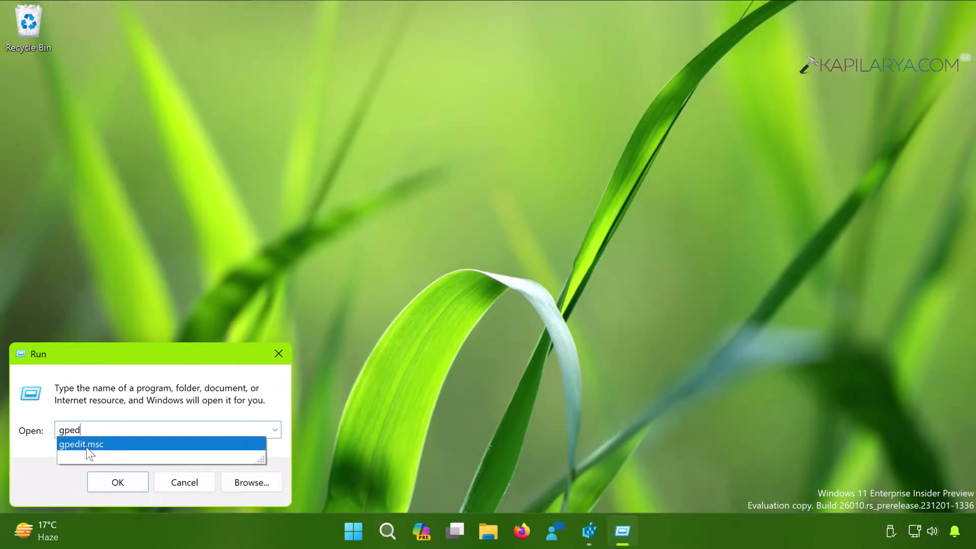
left_click(89, 451)
left_click(102, 481)
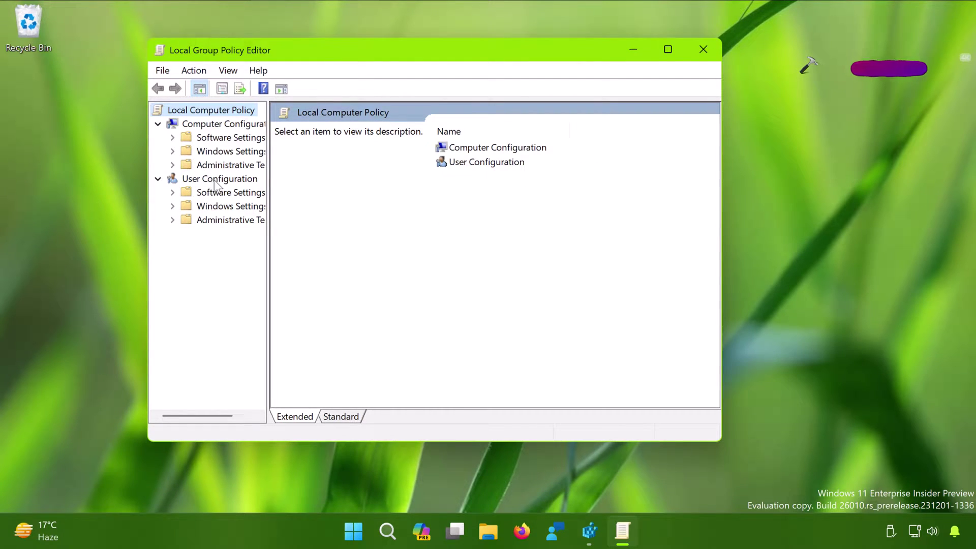
- Open User Configuration's Windows Components > Store policies and open 'Turn off the Store application' (Enabled)
left_click(216, 179)
left_click(219, 221)
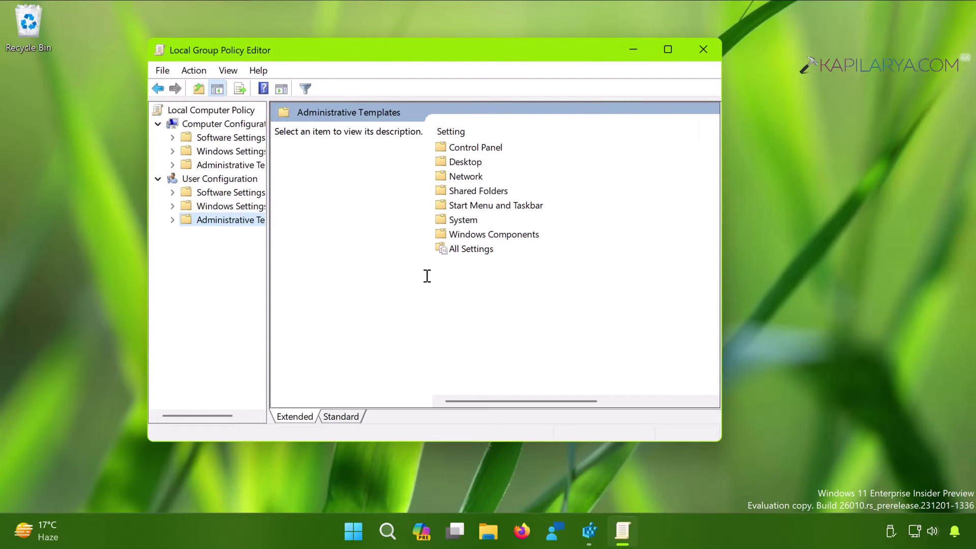
double_click(463, 234)
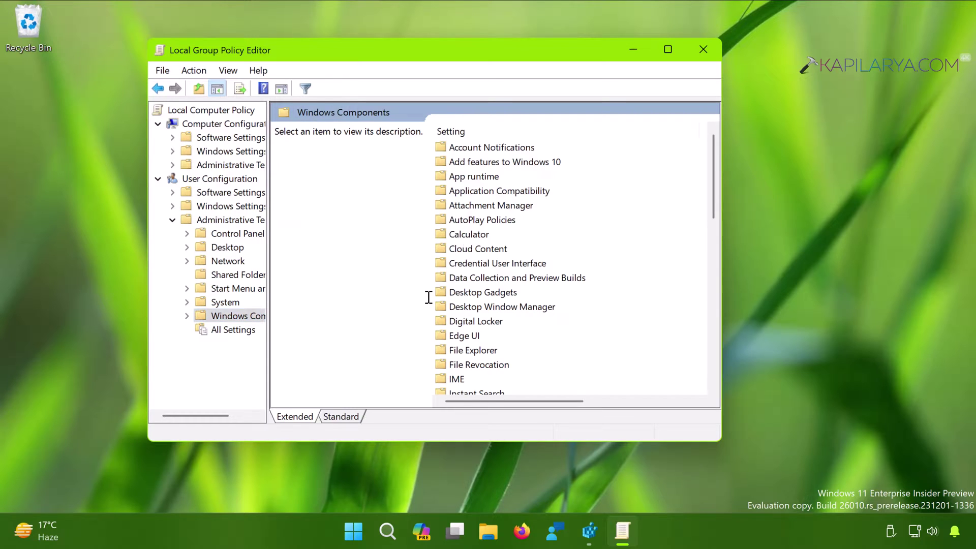
scroll(488, 351, "down", 8)
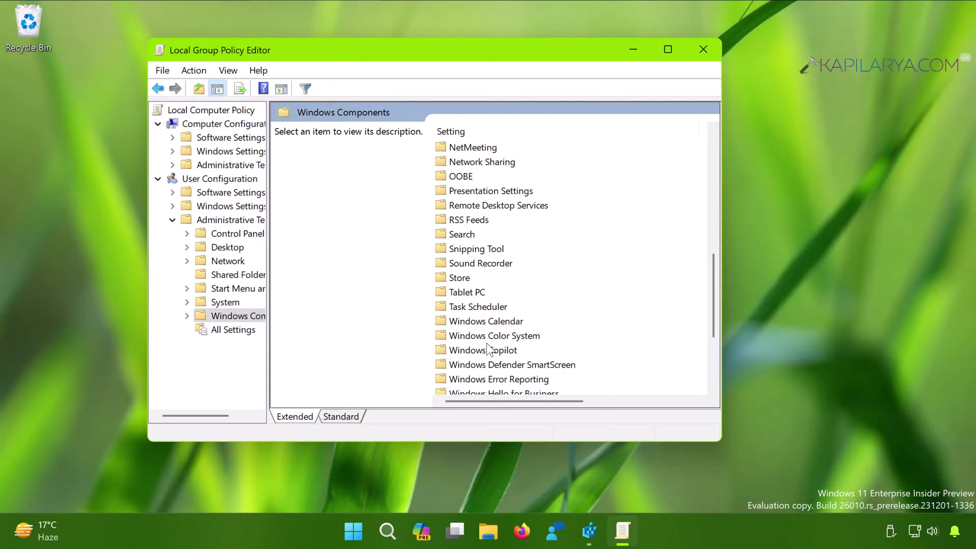
left_click(457, 278)
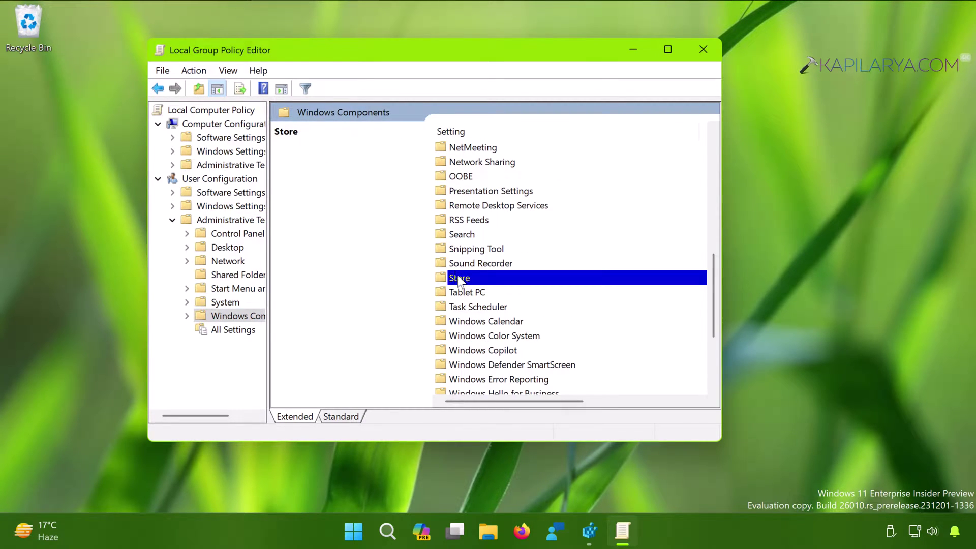
double_click(457, 278)
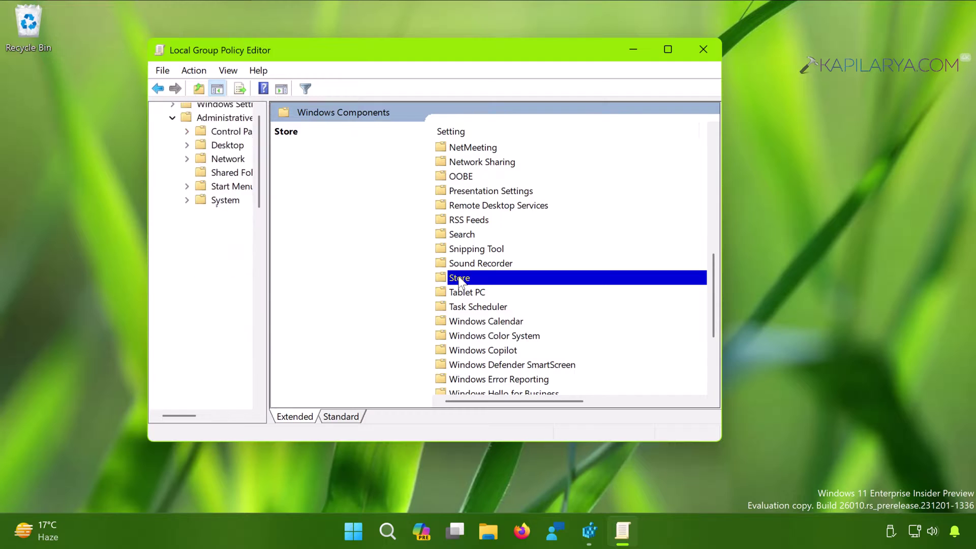
left_click(333, 416)
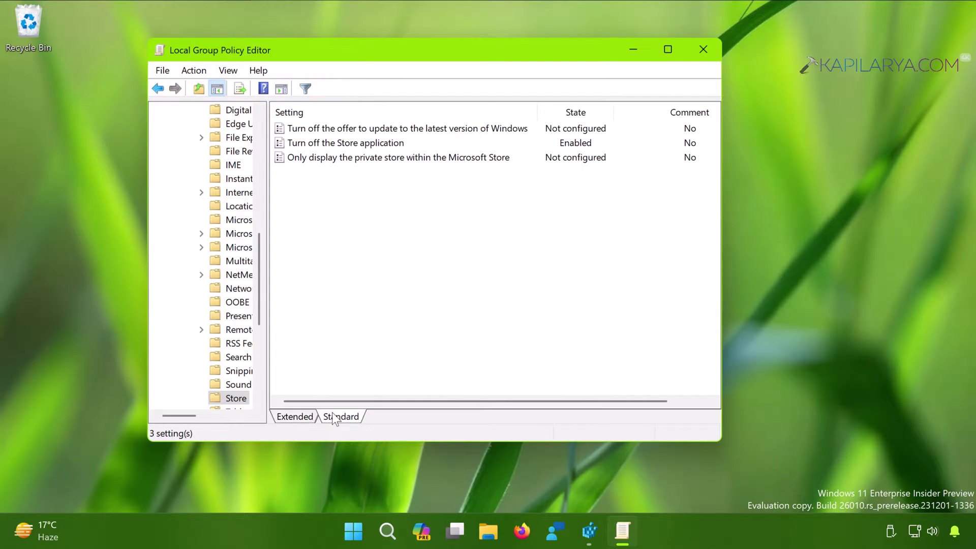
left_click(297, 142)
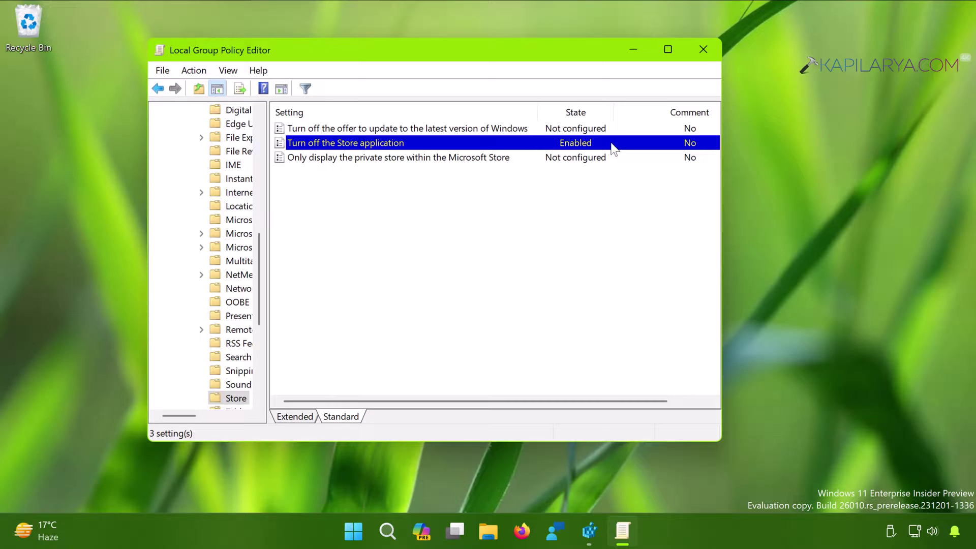
double_click(464, 144)
- Set the user 'Turn off the Store application' policy to Not Configured and apply it
left_click_drag(221, 68, 283, 15)
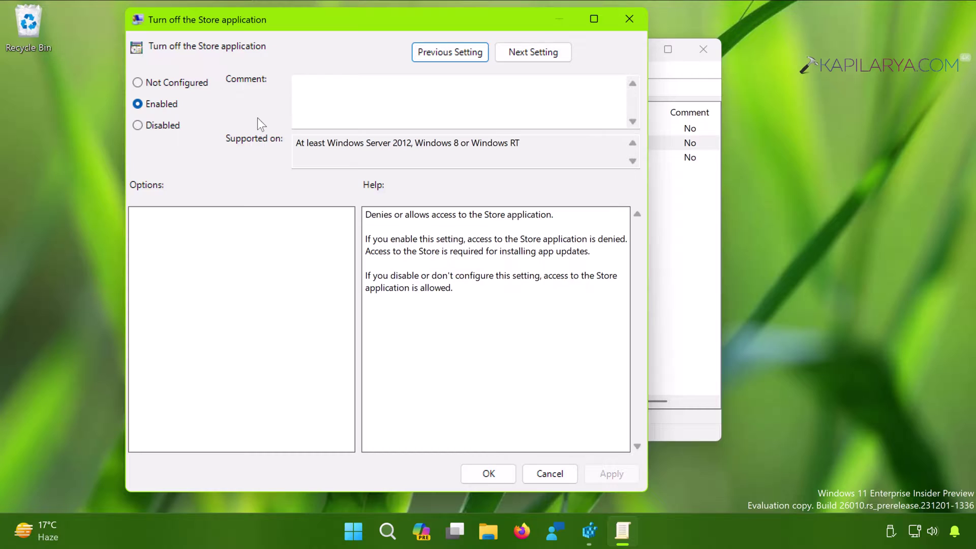
left_click(138, 83)
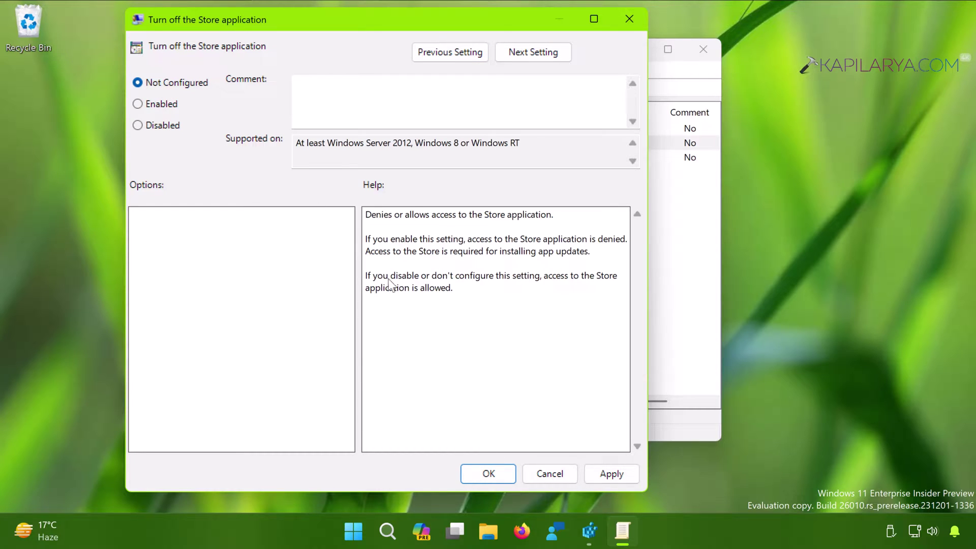
left_click_drag(365, 275, 468, 291)
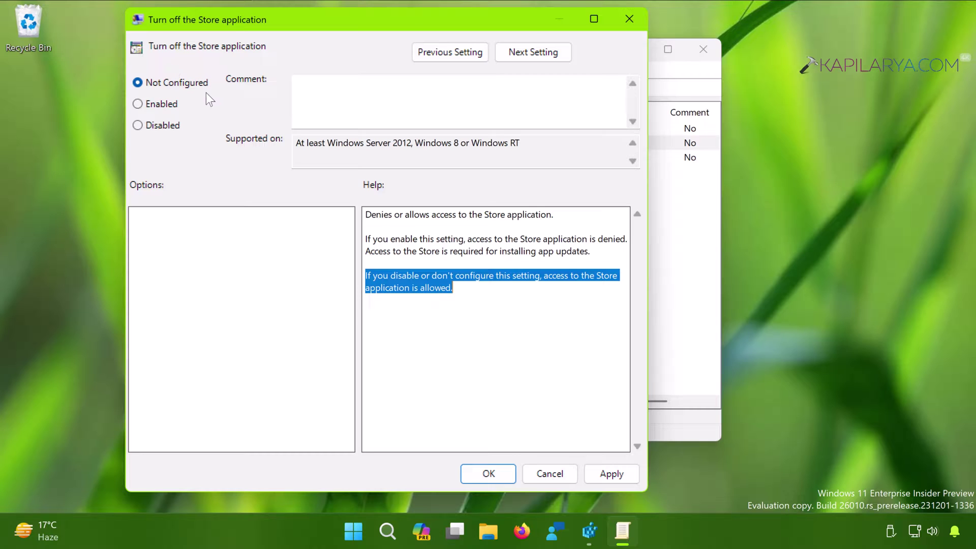
left_click(601, 469)
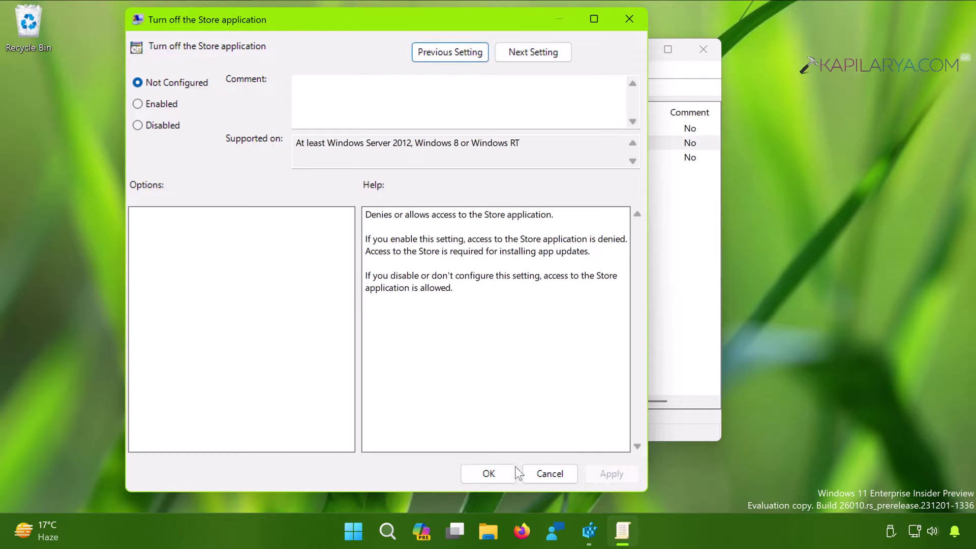
left_click(487, 473)
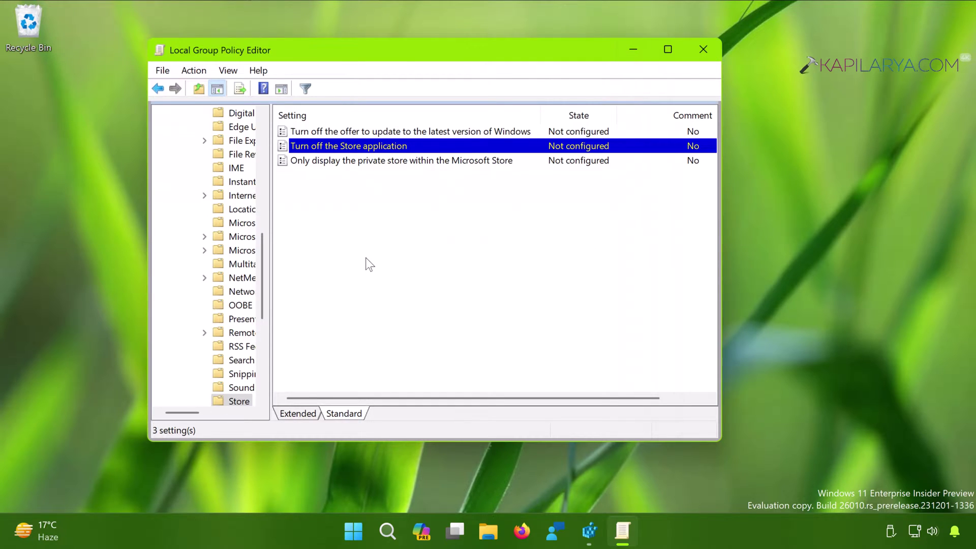
- Open the Store policy folder under Computer Configuration > Administrative Templates > Windows Components
left_click_drag(262, 282, 264, 154)
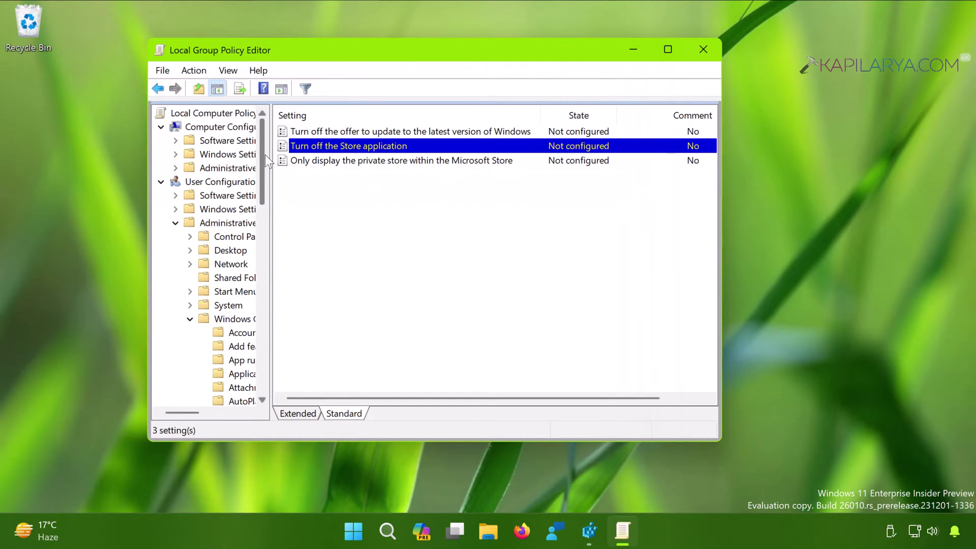
left_click(161, 182)
double_click(213, 171)
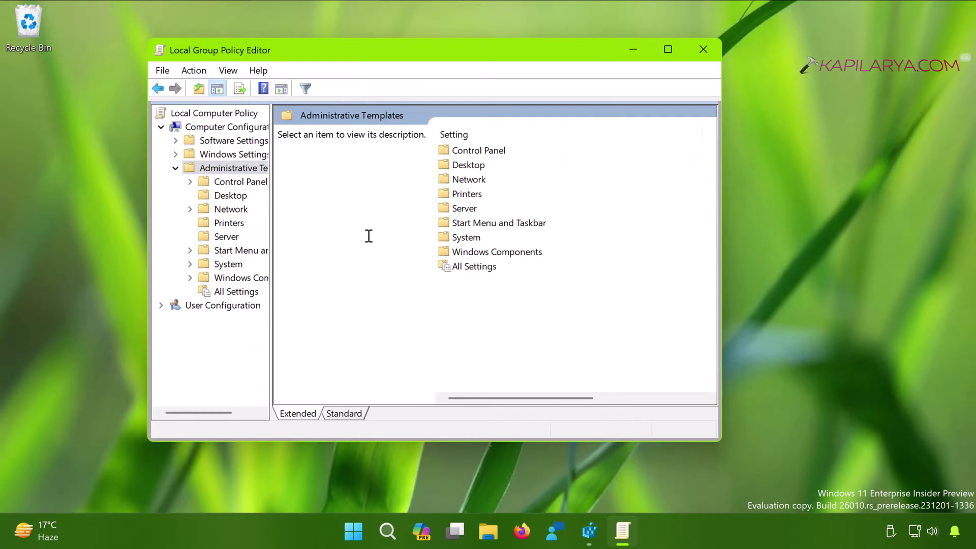
double_click(481, 251)
scroll(481, 354, "down", 13)
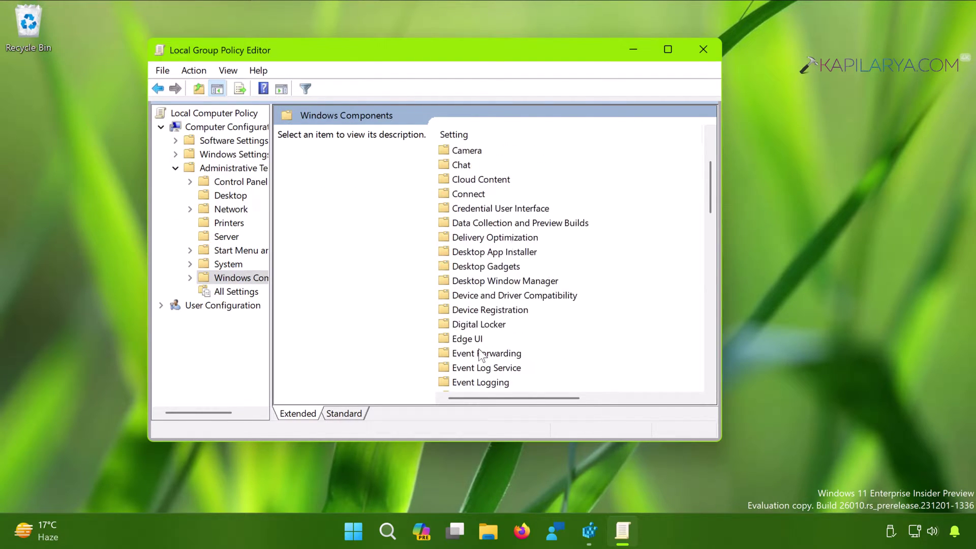
scroll(481, 355, "down", 7)
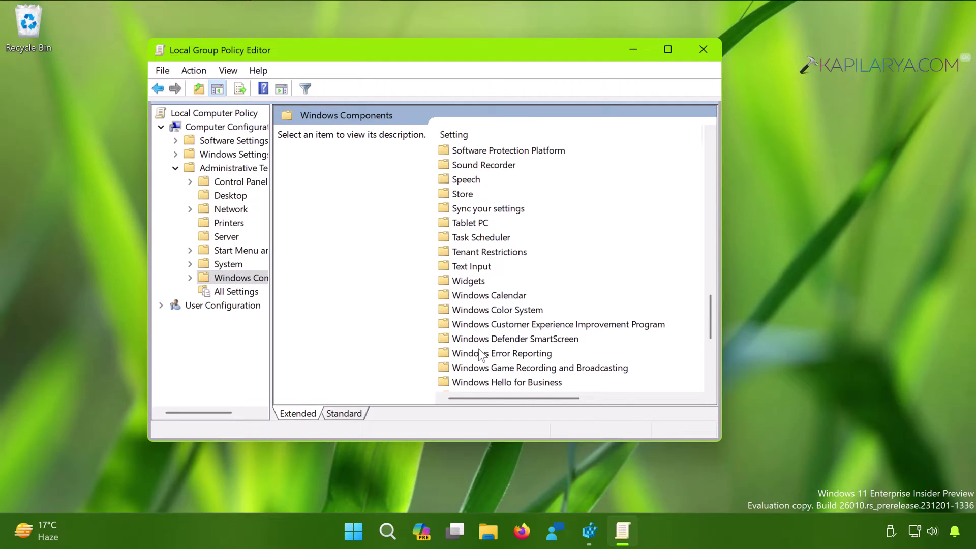
left_click(461, 195)
double_click(461, 197)
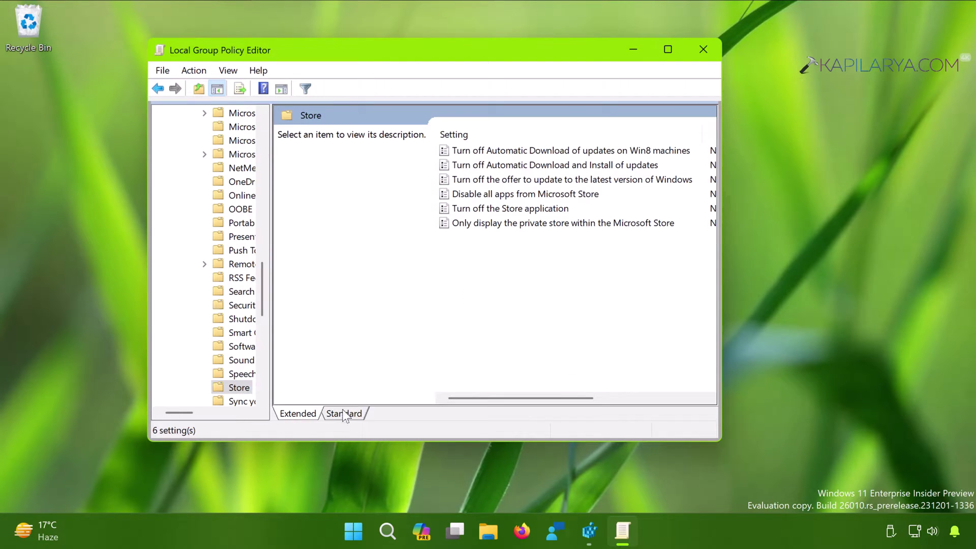
- Review the states of the six computer-level Store policies, then close the editor
left_click(344, 413)
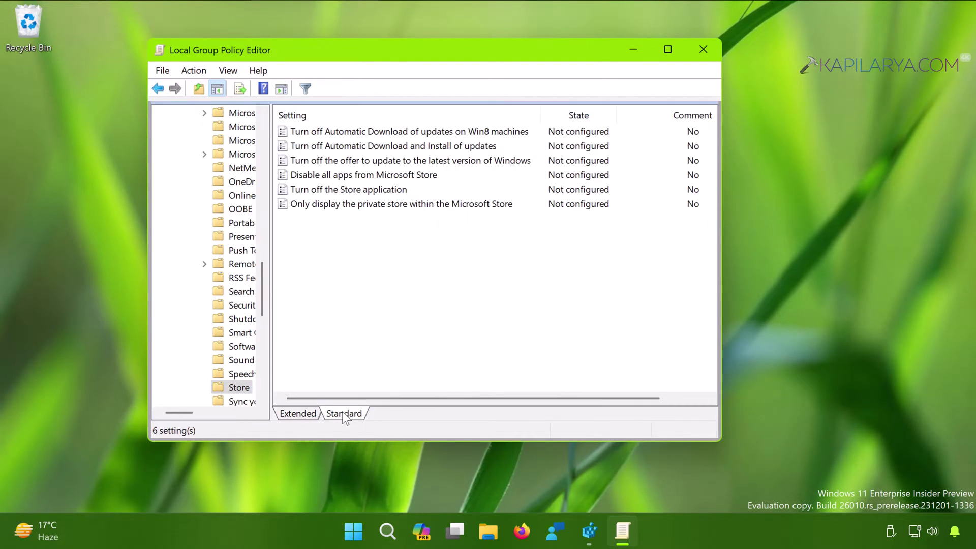
left_click(311, 192)
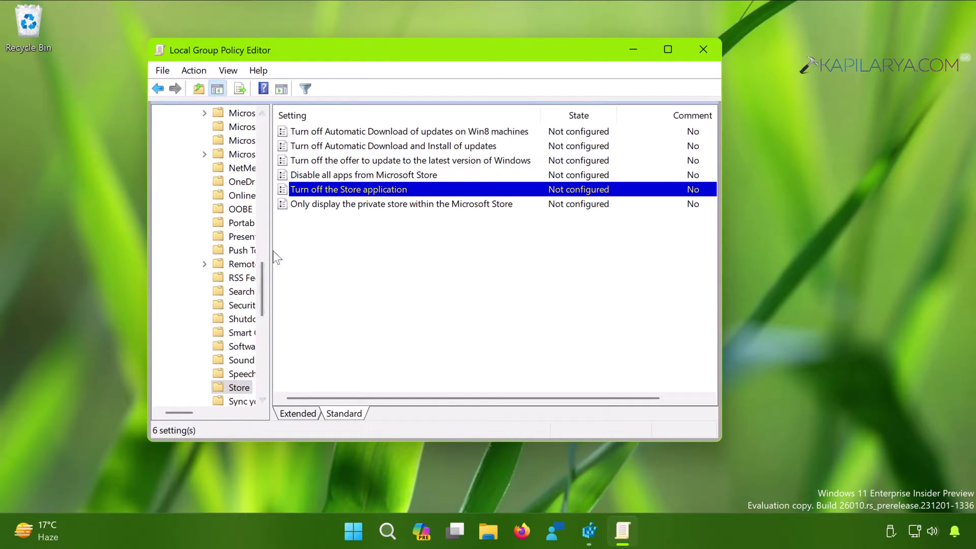
left_click_drag(271, 250, 380, 248)
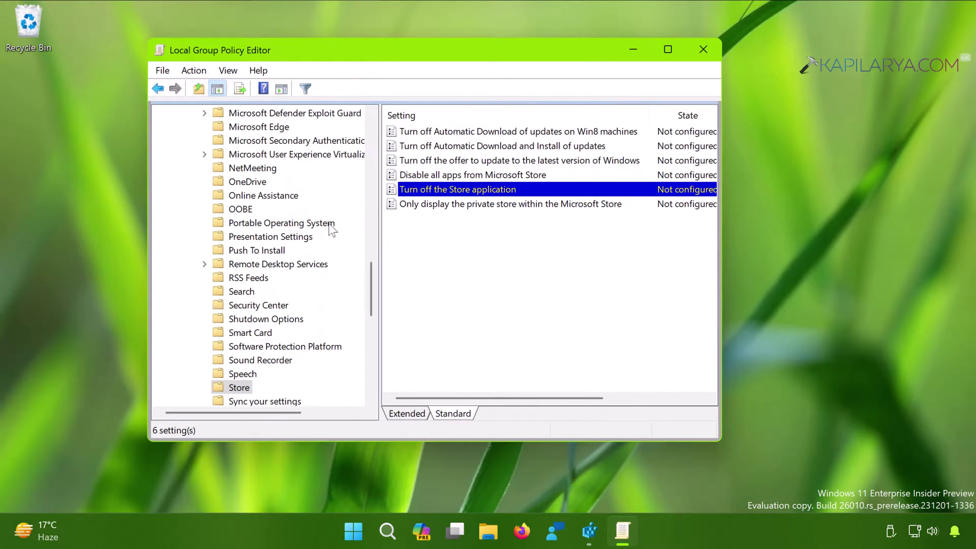
scroll(331, 230, "up", 15)
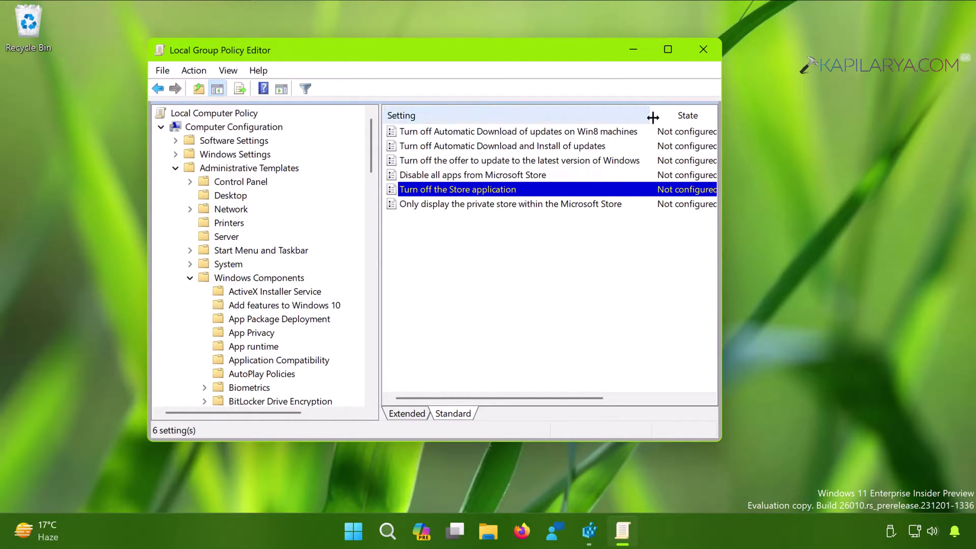
left_click_drag(650, 116, 593, 117)
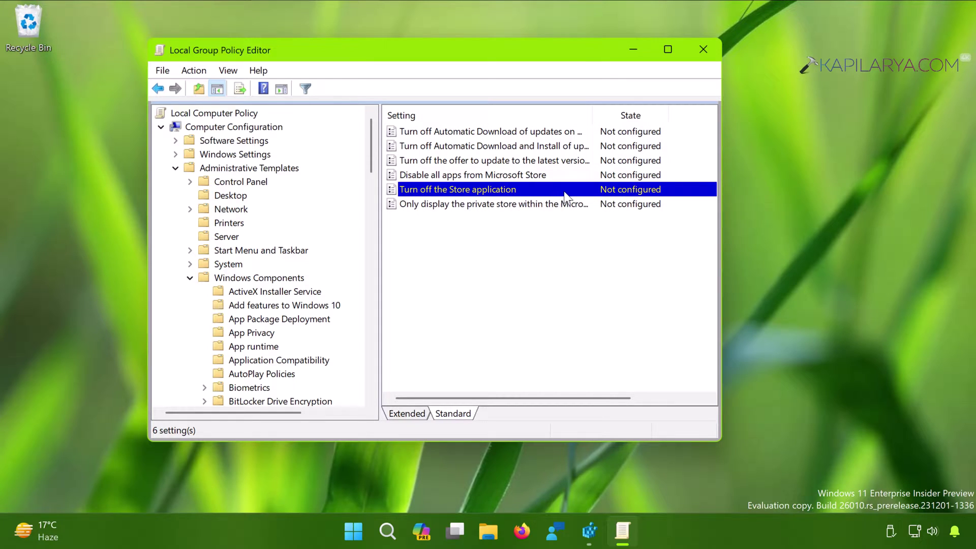
left_click(701, 50)
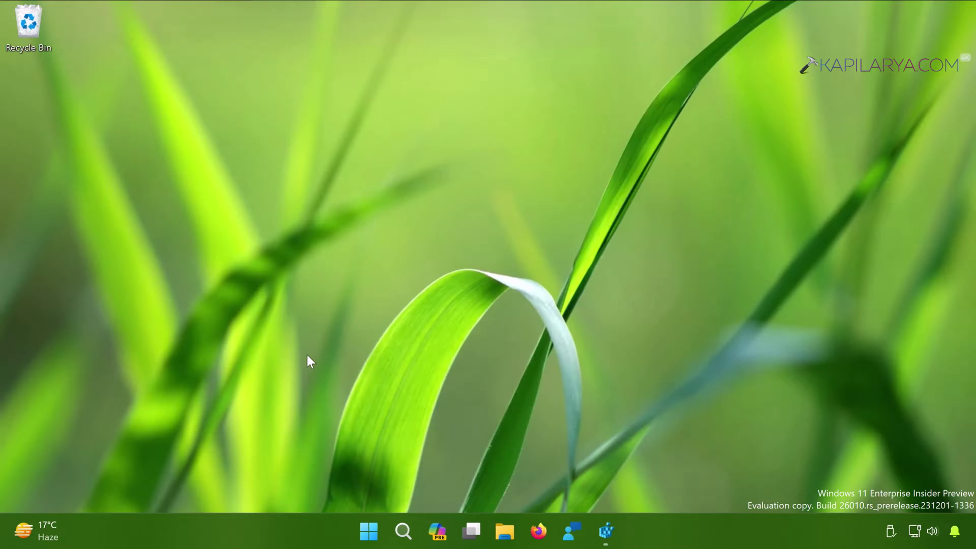
- Run 'gpupdate /force' from the Run dialog and close the window when it finishes
right_click(364, 526)
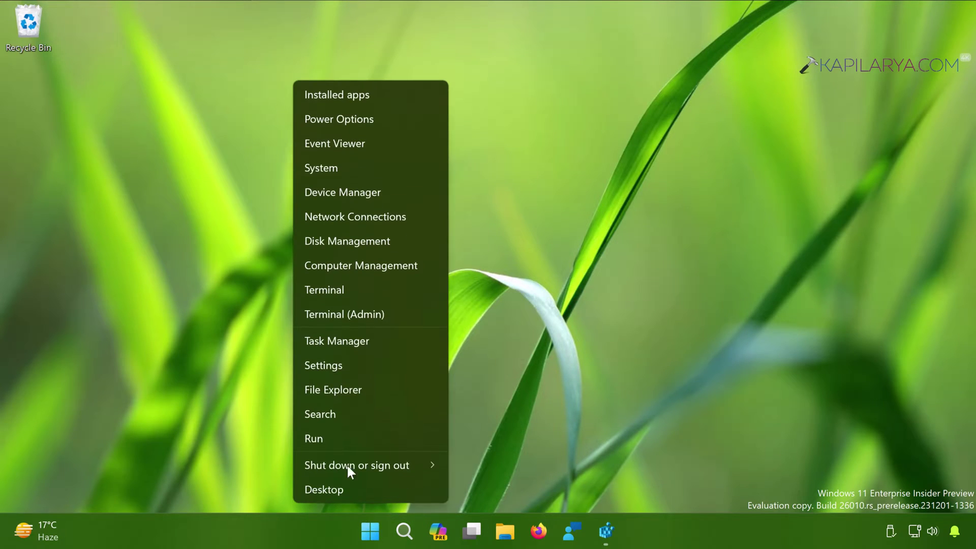
left_click(344, 438)
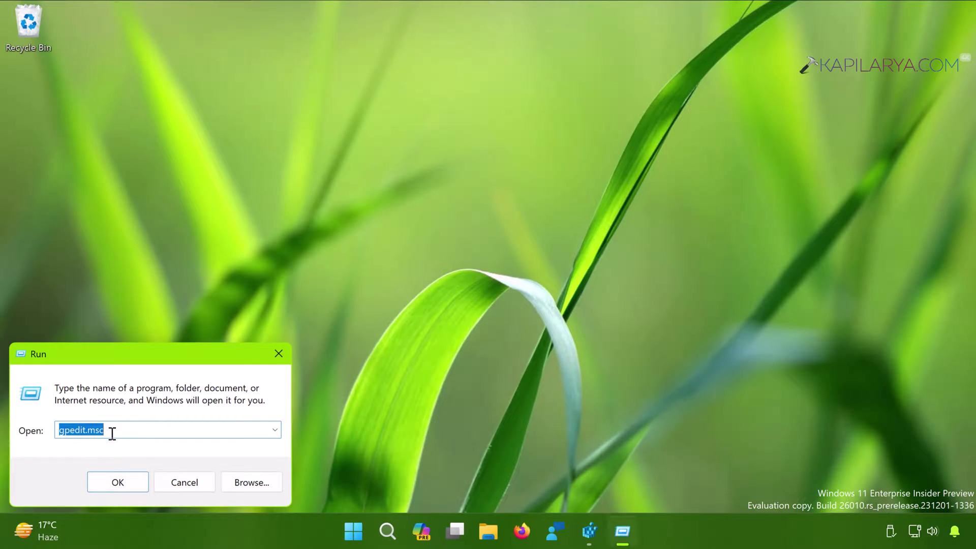
type("gp")
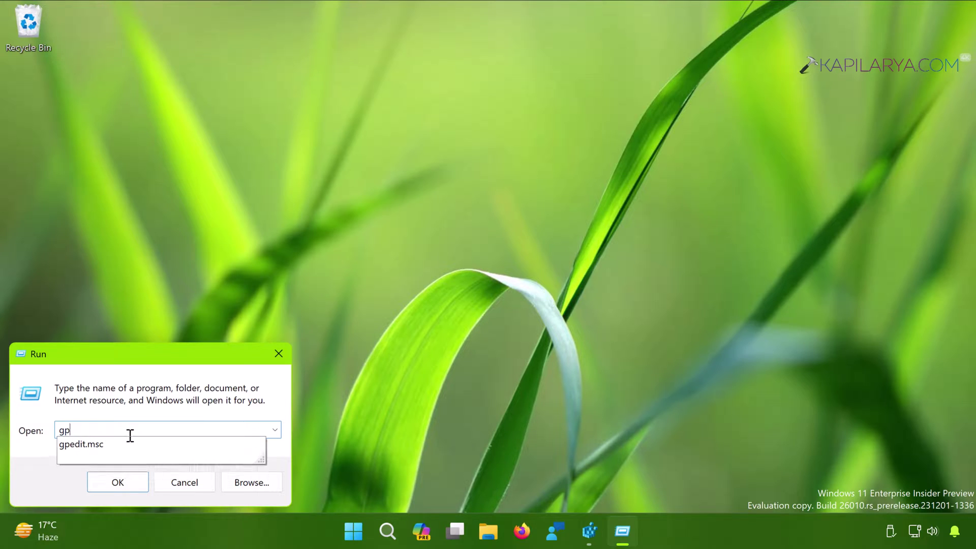
type("update")
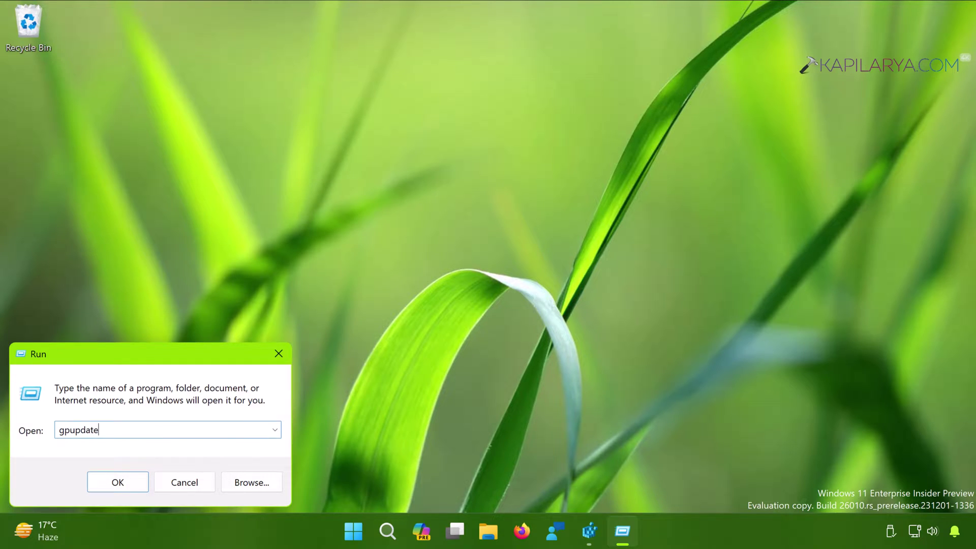
type("orce")
key("ctrl+a")
key("Return")
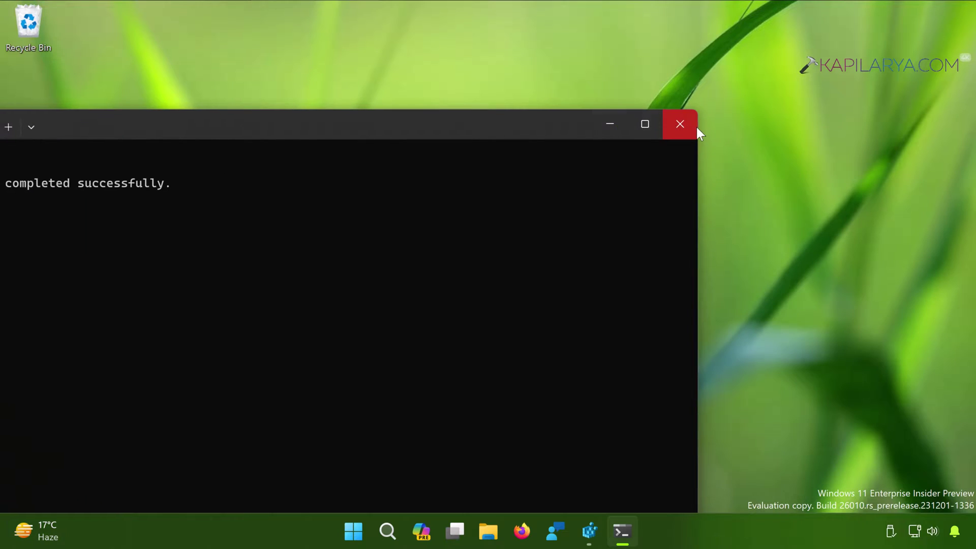
left_click(685, 125)
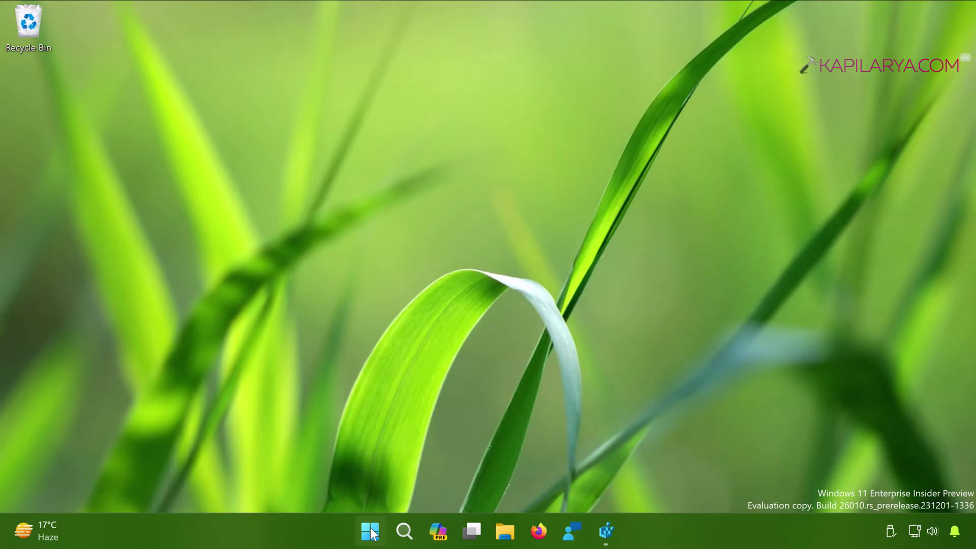
- Launch regedit from the Run dialog and allow it to run with admin rights
right_click(371, 533)
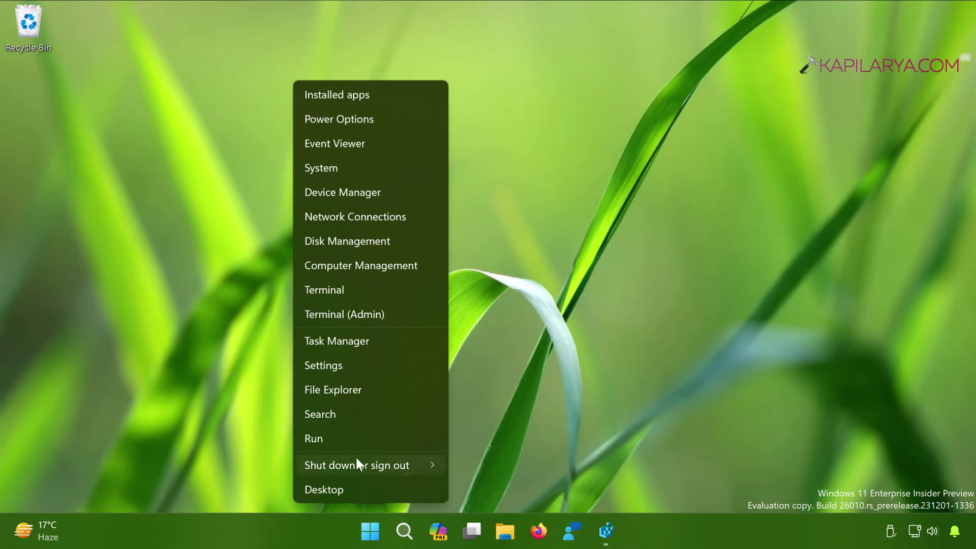
left_click(348, 437)
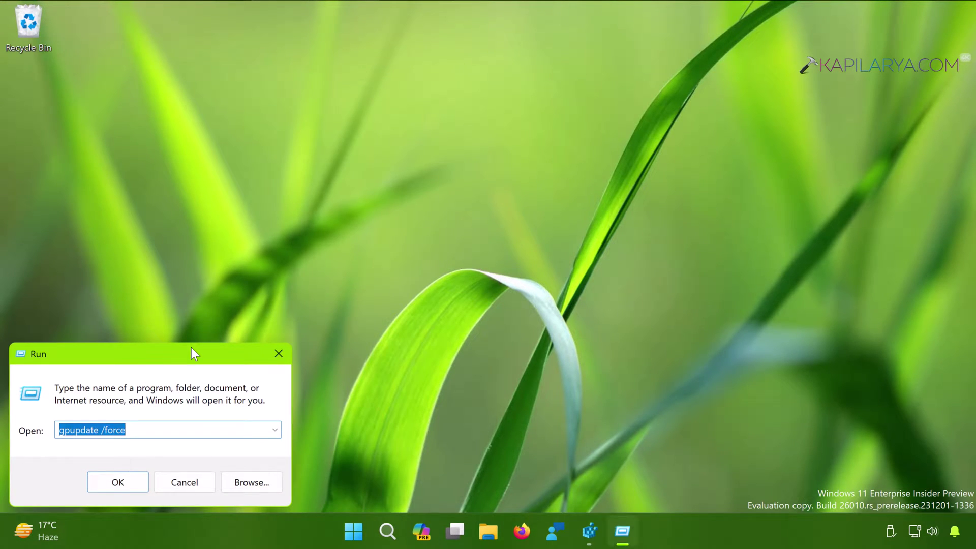
type("re")
key("Down")
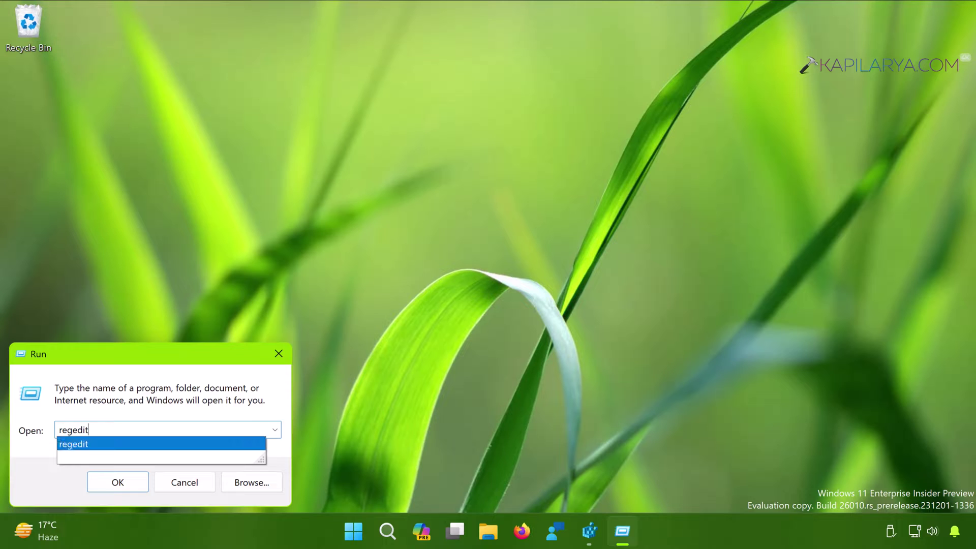
key("Return")
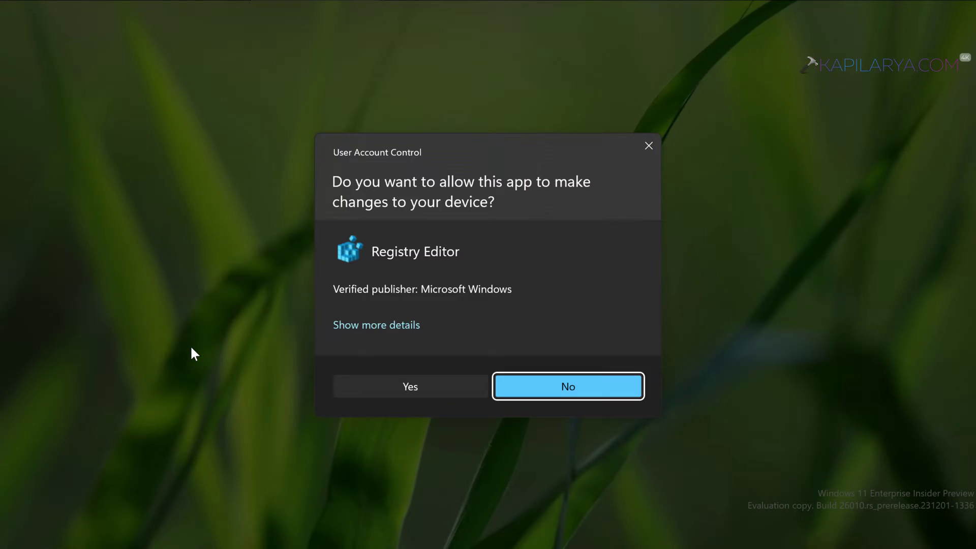
left_click(385, 386)
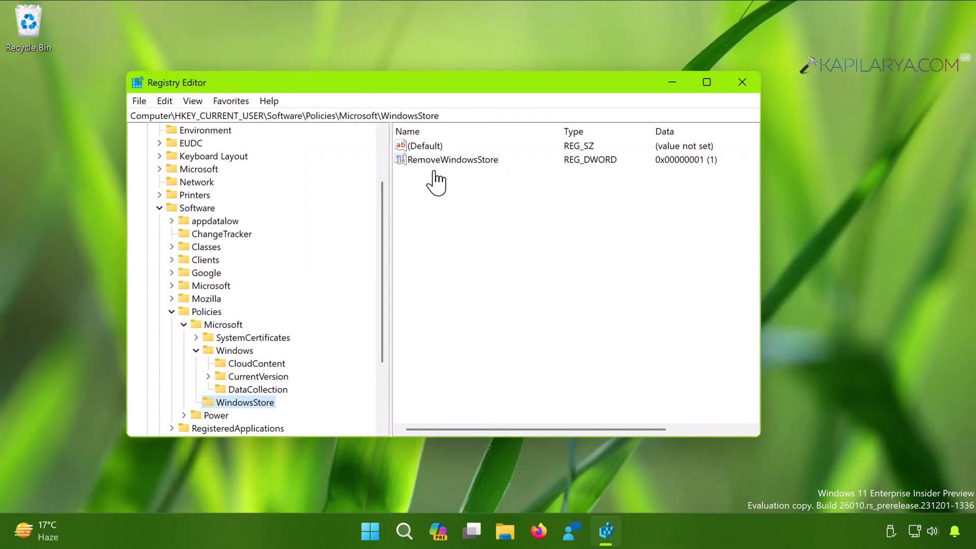
- Select the RemoveWindowsStore value in HKCU\Software\Policies\Microsoft\WindowsStore
left_click_drag(175, 117, 432, 105)
left_click(299, 108)
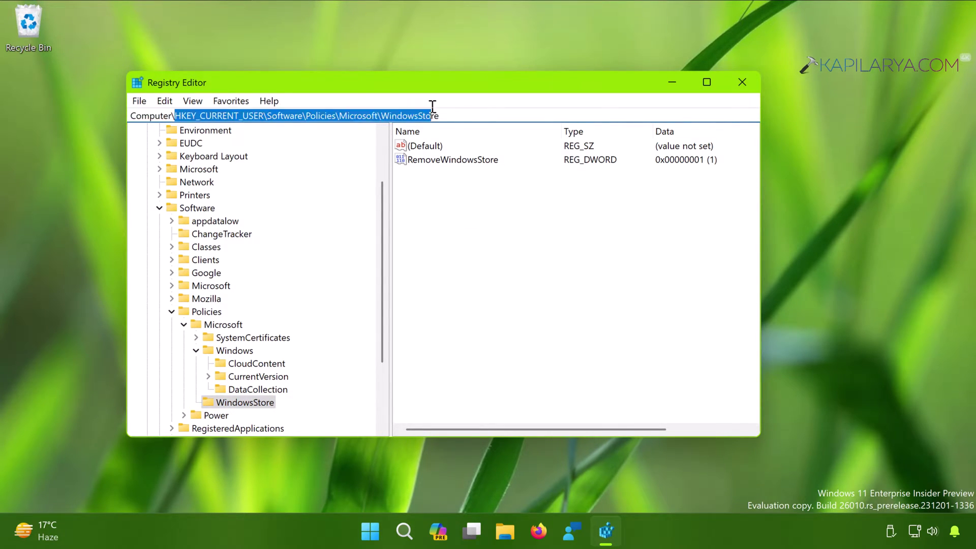
left_click(214, 403)
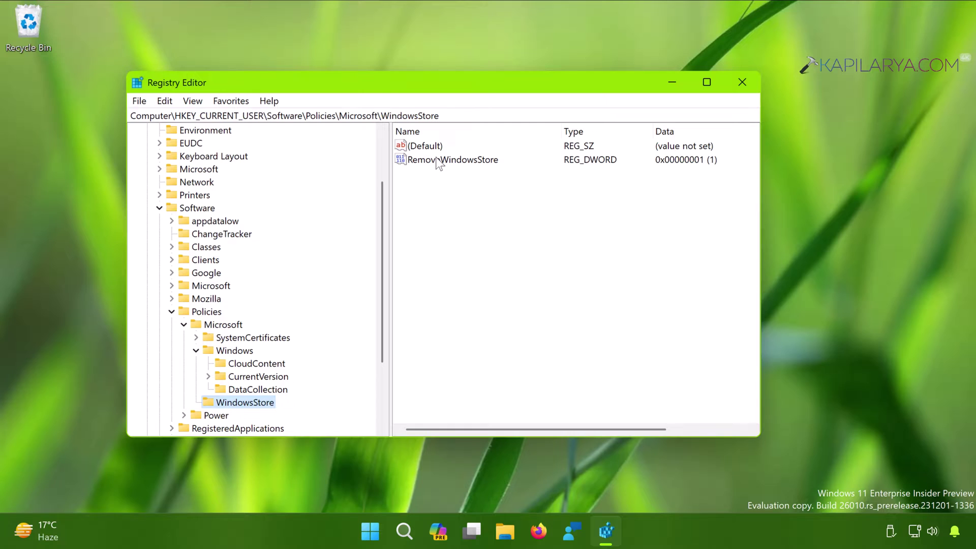
left_click(467, 162)
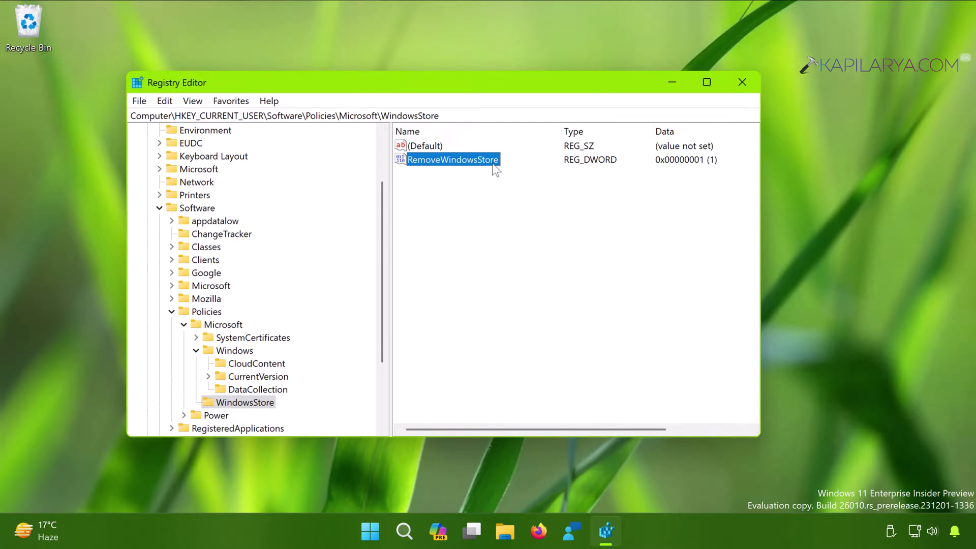
- Delete the RemoveWindowsStore value, confirming the deletion, then select the Policies key
left_click(492, 165)
right_click(491, 164)
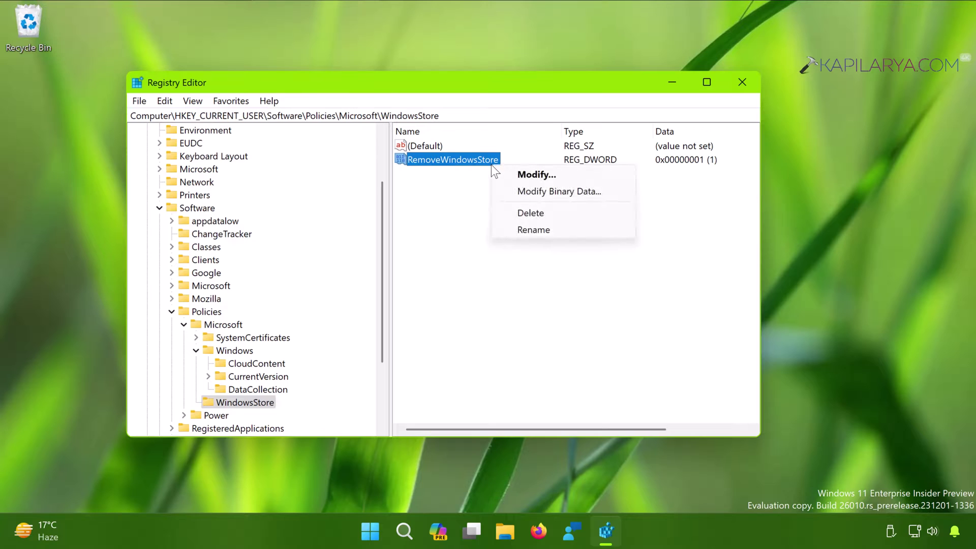
left_click(514, 217)
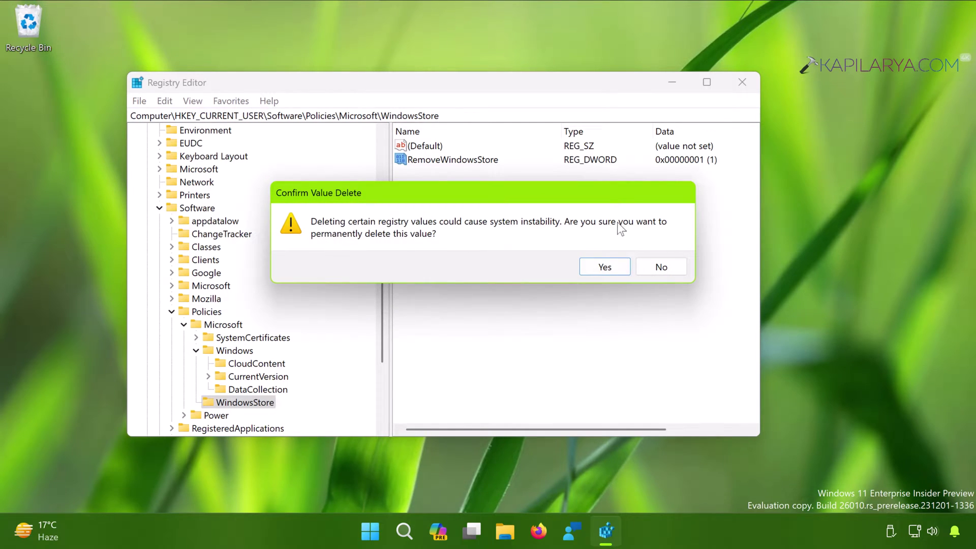
left_click(601, 269)
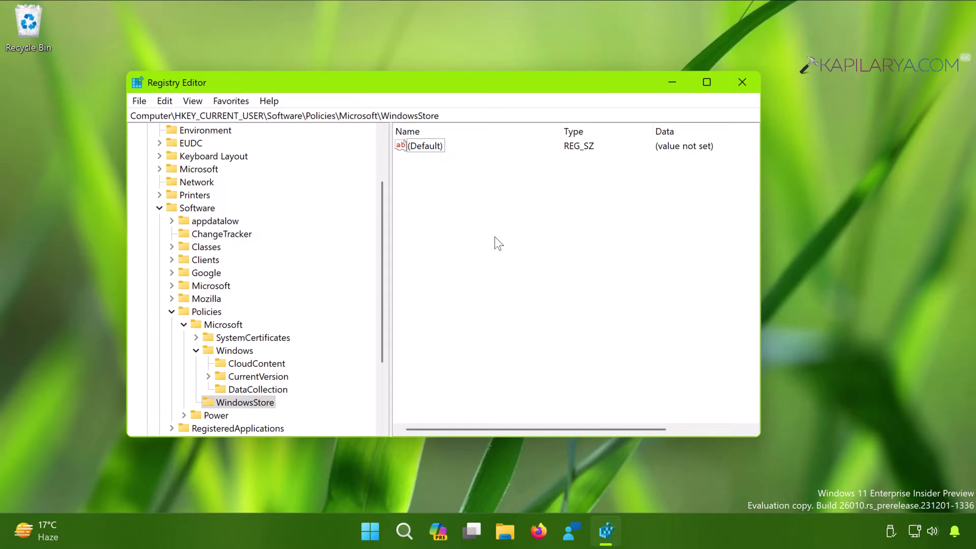
left_click(207, 311)
left_click(197, 351)
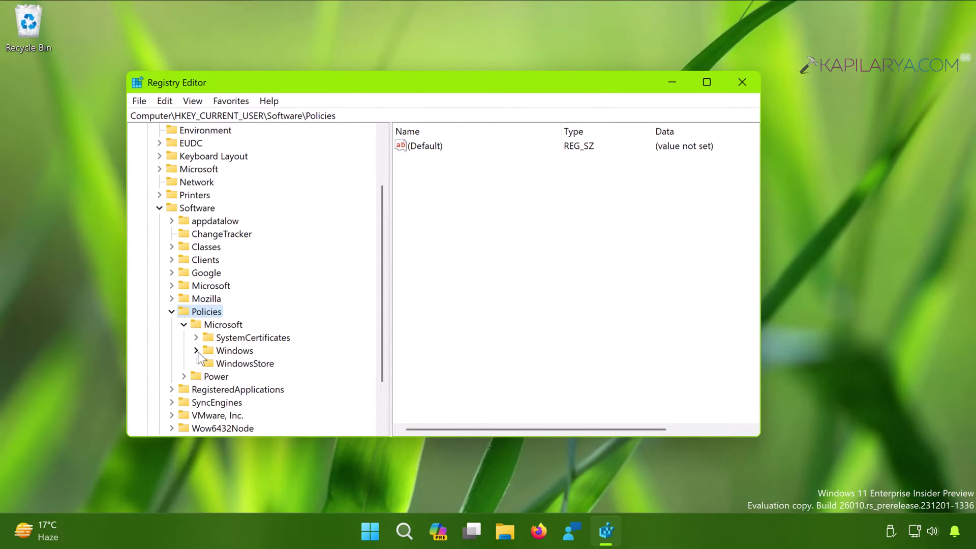
- Jump to HKEY_LOCAL_MACHINE Policies\Microsoft, confirm no WindowsStore subkey exists, and close Registry Editor
left_click(220, 326)
right_click(224, 328)
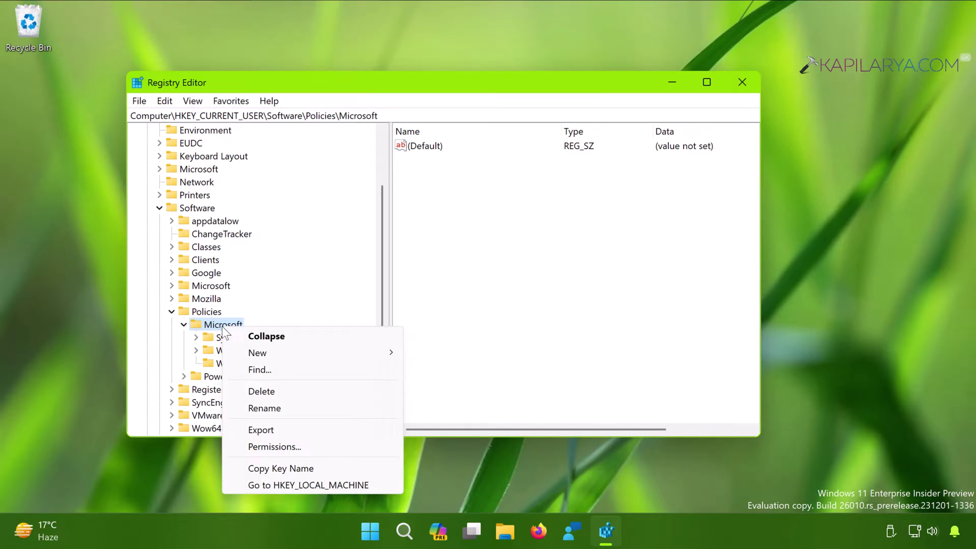
left_click(292, 484)
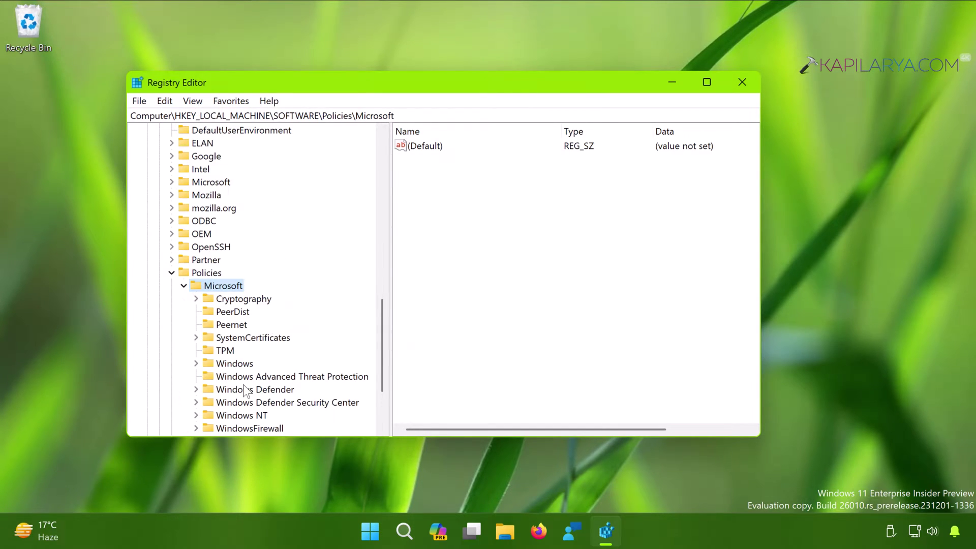
scroll(269, 356, "down", 1)
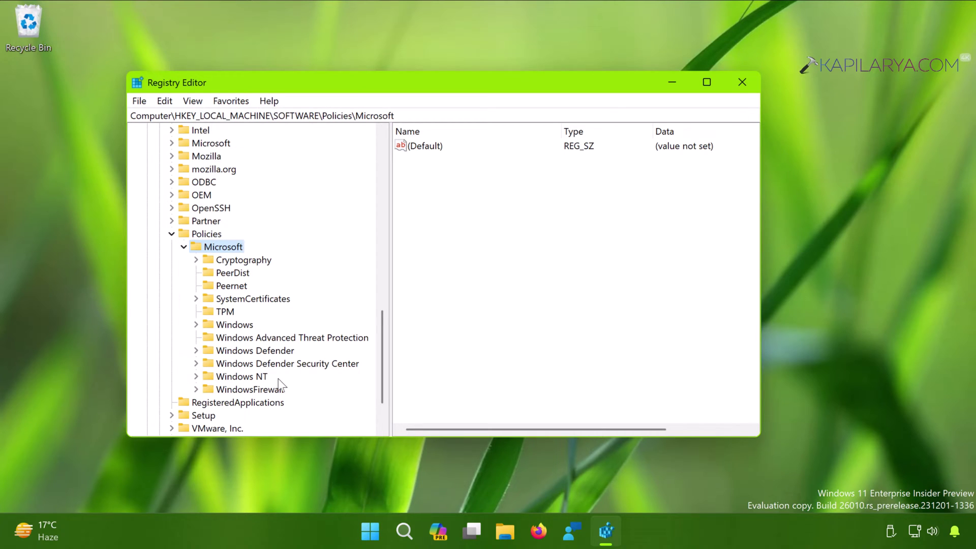
left_click(745, 82)
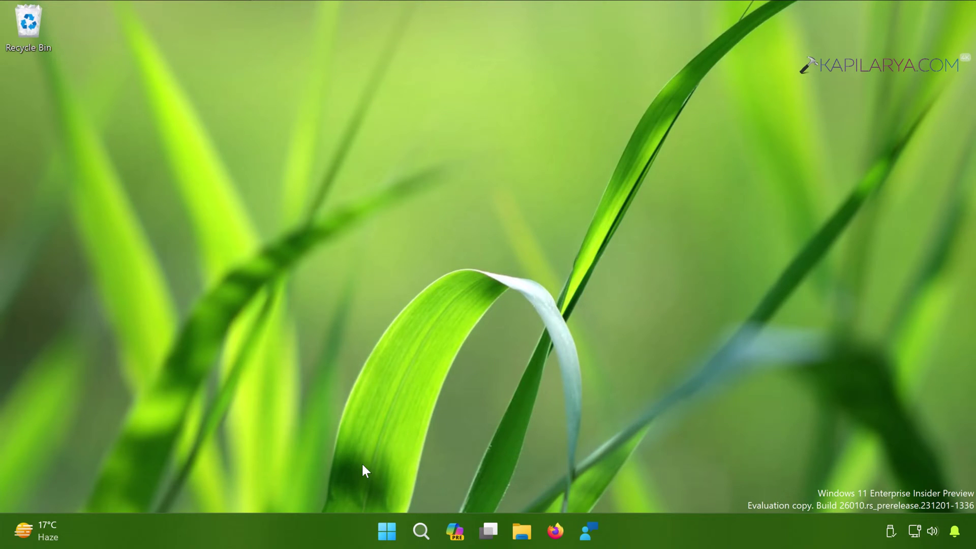
- Launch Microsoft Store from Start, maximize its window, and scroll the Home page showing featured banners
left_click(385, 531)
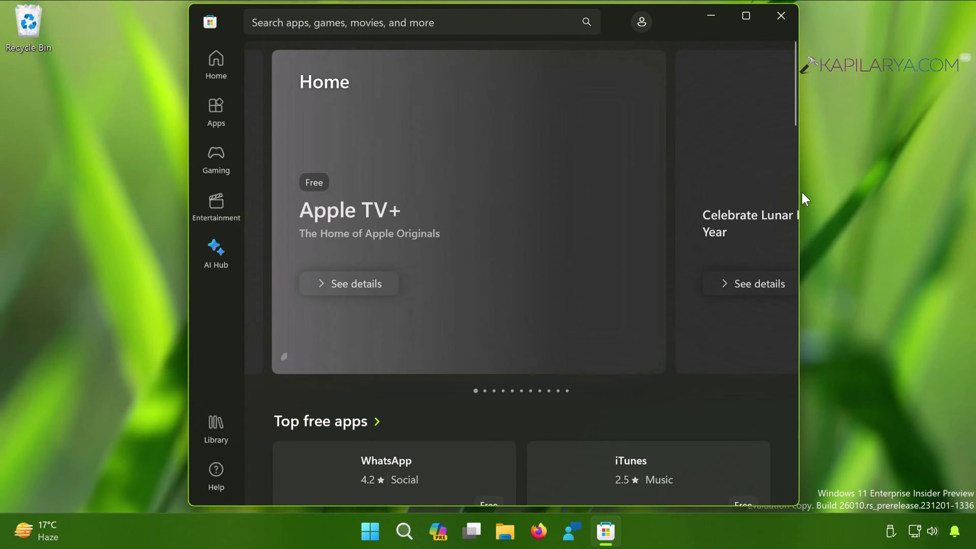
left_click(743, 17)
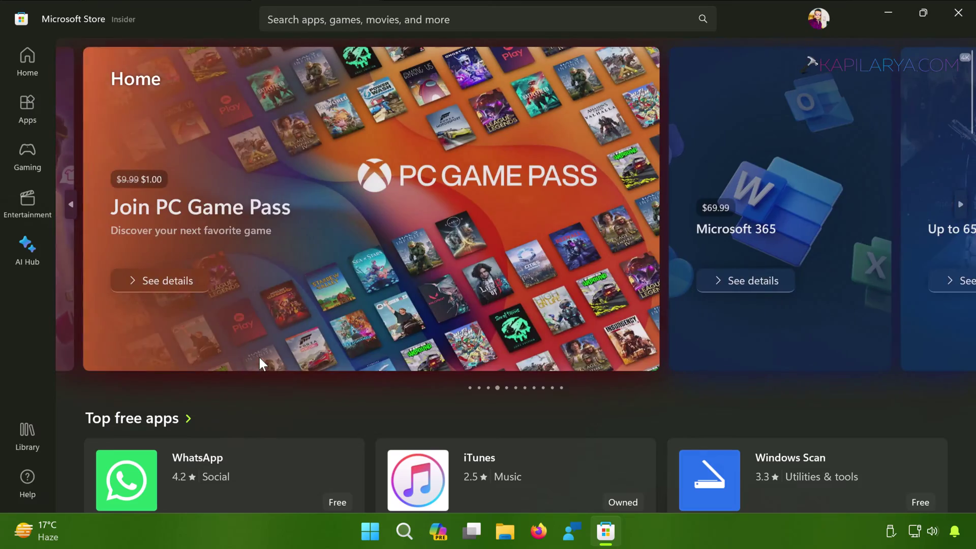
scroll(348, 402, "down", 10)
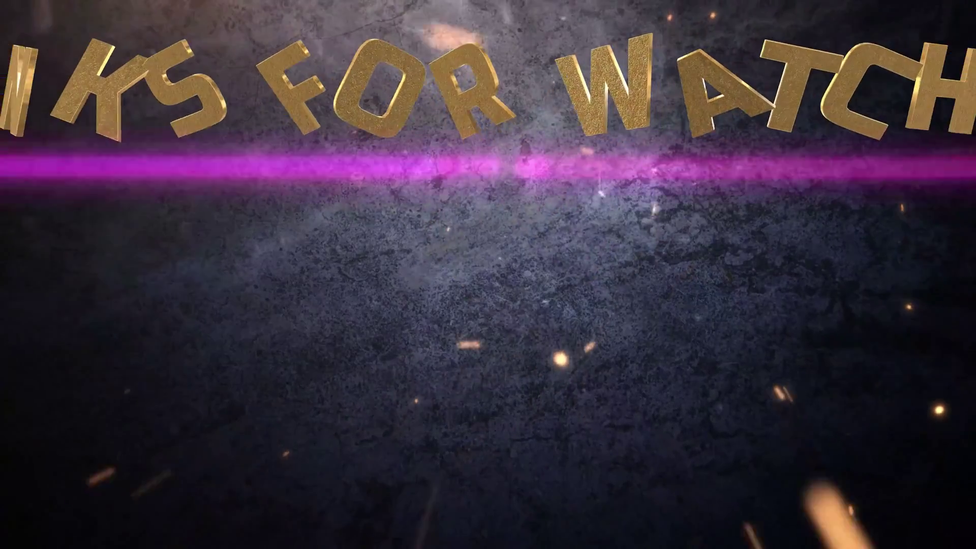